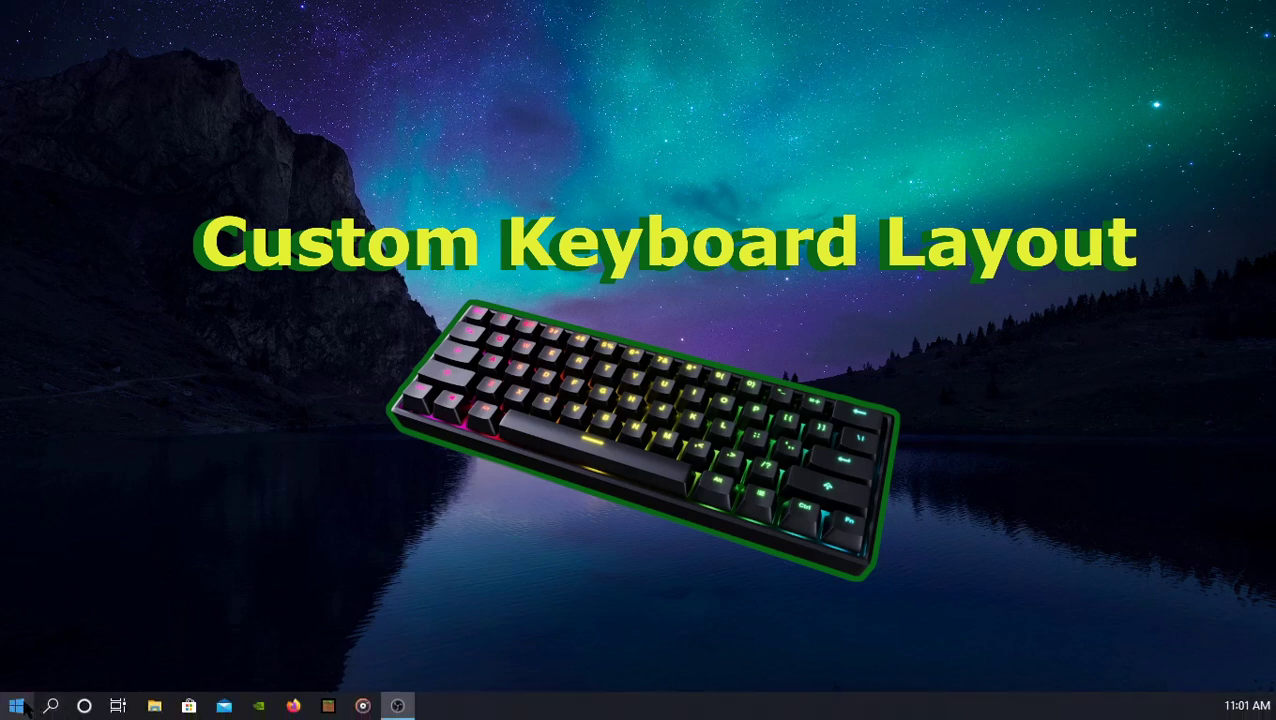
- Go from Windows Settings to Time & Language > Language, then open the advanced keyboard settings
{"action": "right_click", "coordinate": [26, 706]}
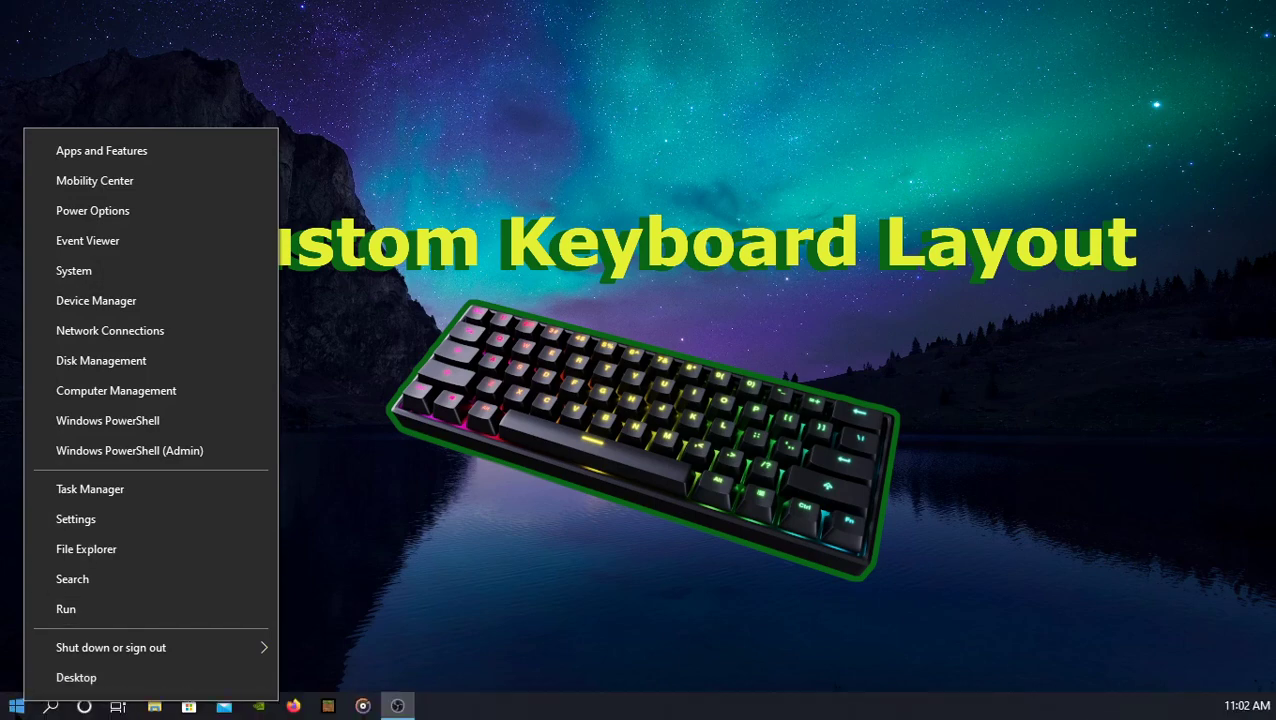
{"action": "left_click", "coordinate": [16, 706]}
{"action": "mouse_move", "coordinate": [18, 645]}
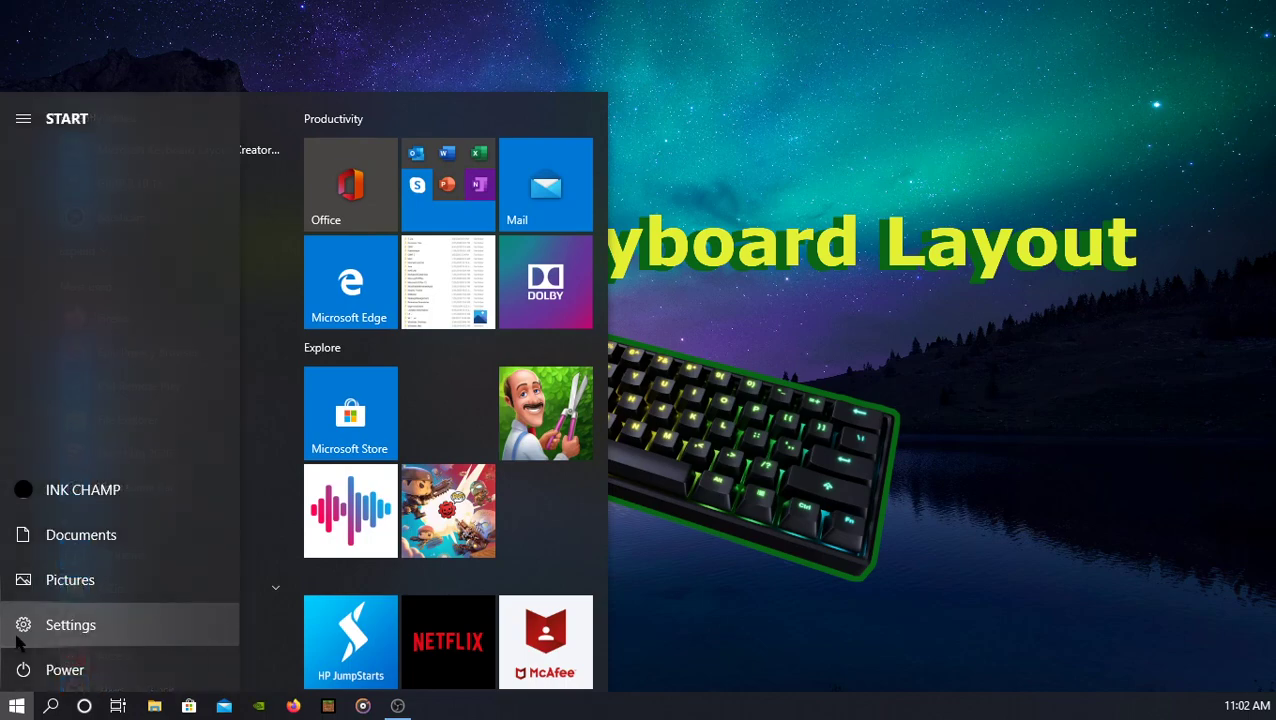
{"action": "left_click", "coordinate": [86, 627]}
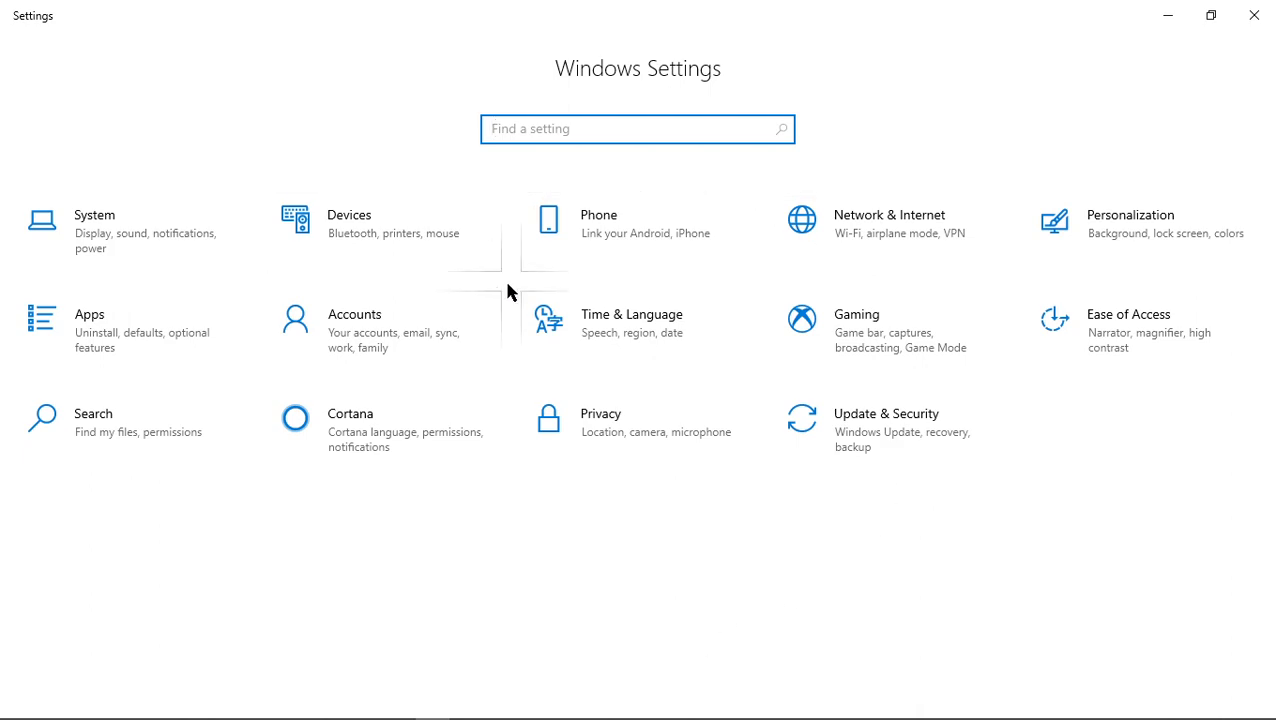
{"action": "left_click", "coordinate": [549, 305]}
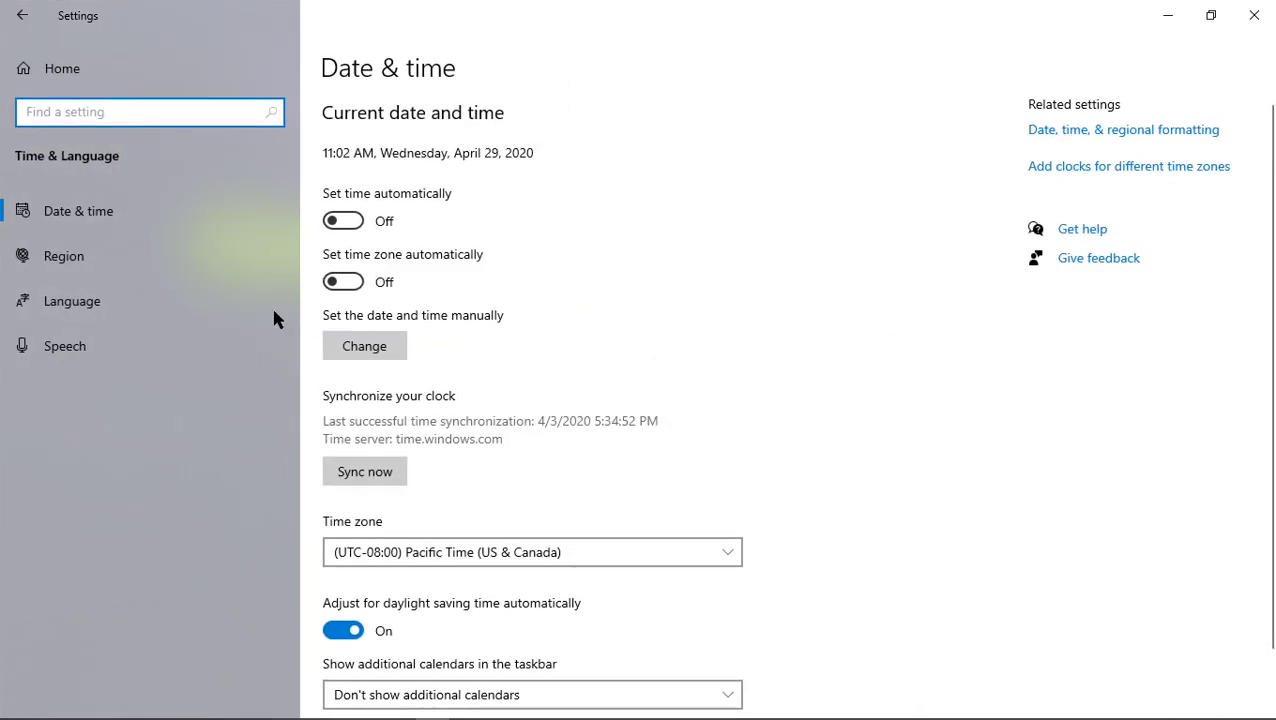
{"action": "left_click", "coordinate": [202, 301]}
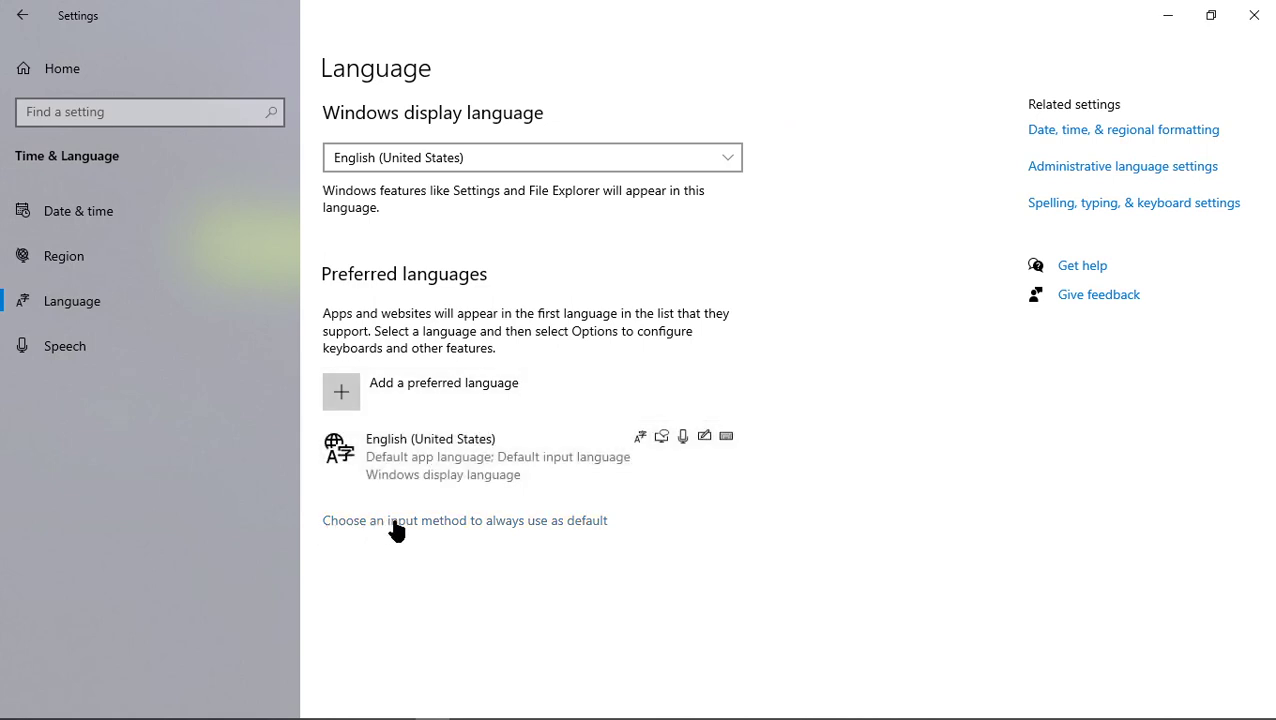
{"action": "left_click", "coordinate": [528, 522]}
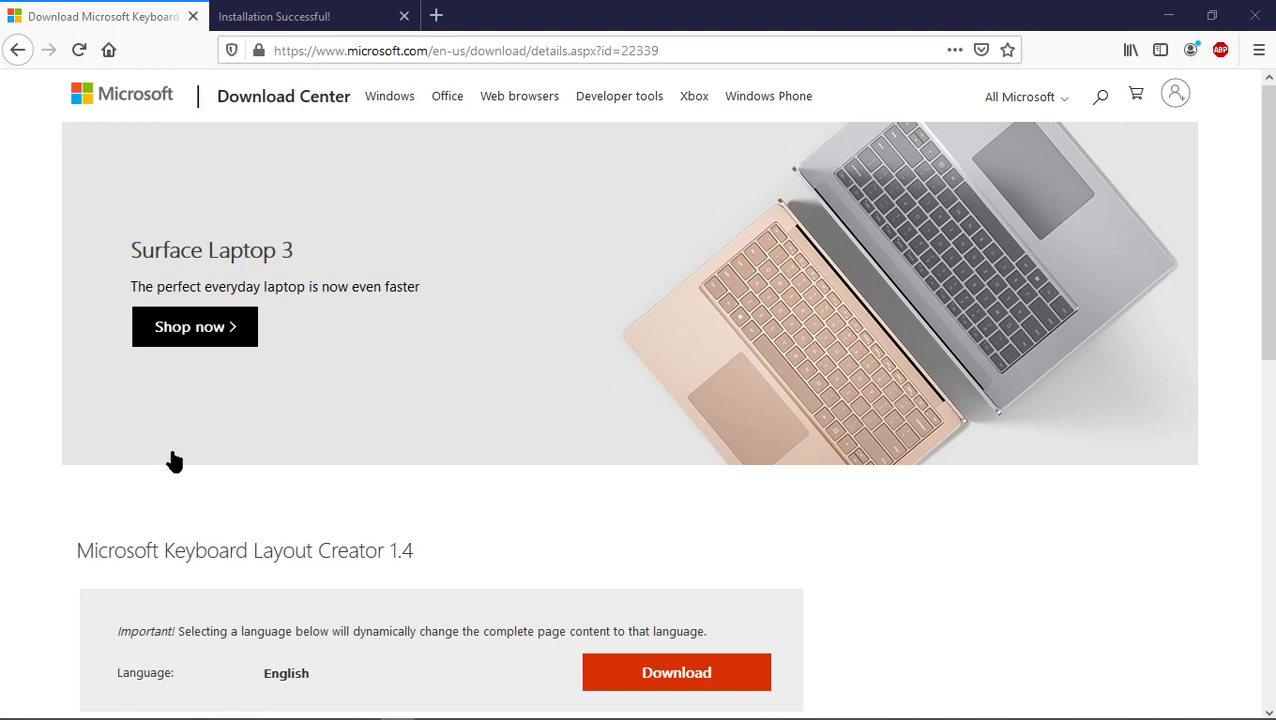
- Start the Keyboard Layout Creator 1.4 download from the Download Center page's red Download button
{"action": "scroll", "coordinate": [700, 220], "scroll_direction": "down", "scroll_amount": 3}
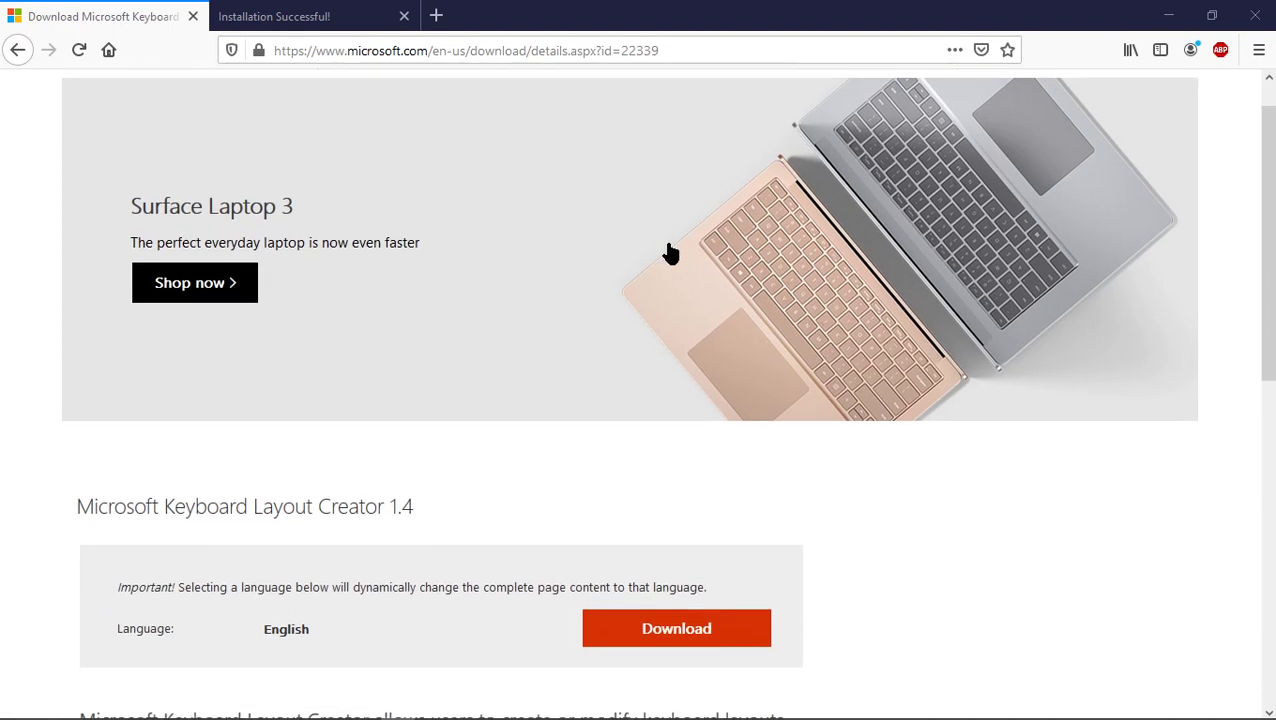
{"action": "mouse_move", "coordinate": [37, 359]}
{"action": "left_mouse_down"}
{"action": "mouse_move", "coordinate": [168, 359]}
{"action": "mouse_move", "coordinate": [60, 350]}
{"action": "left_mouse_up"}
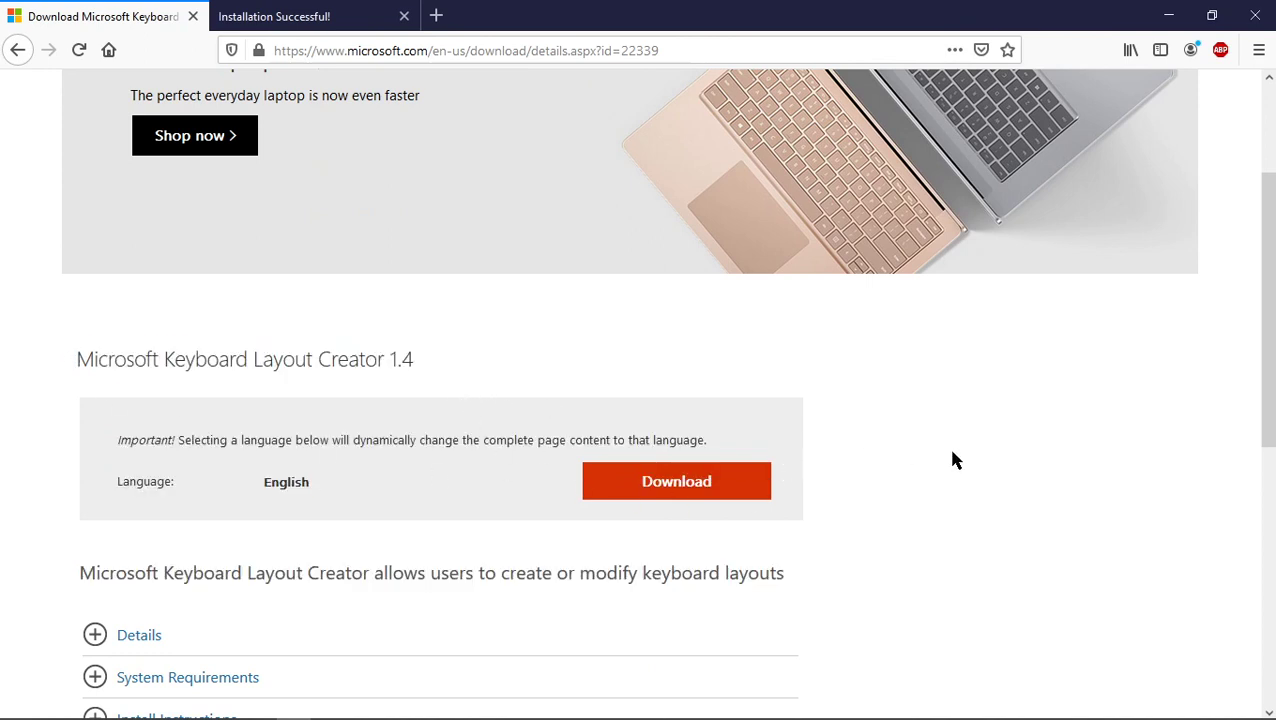
{"action": "scroll", "coordinate": [860, 380], "scroll_direction": "down", "scroll_amount": 2}
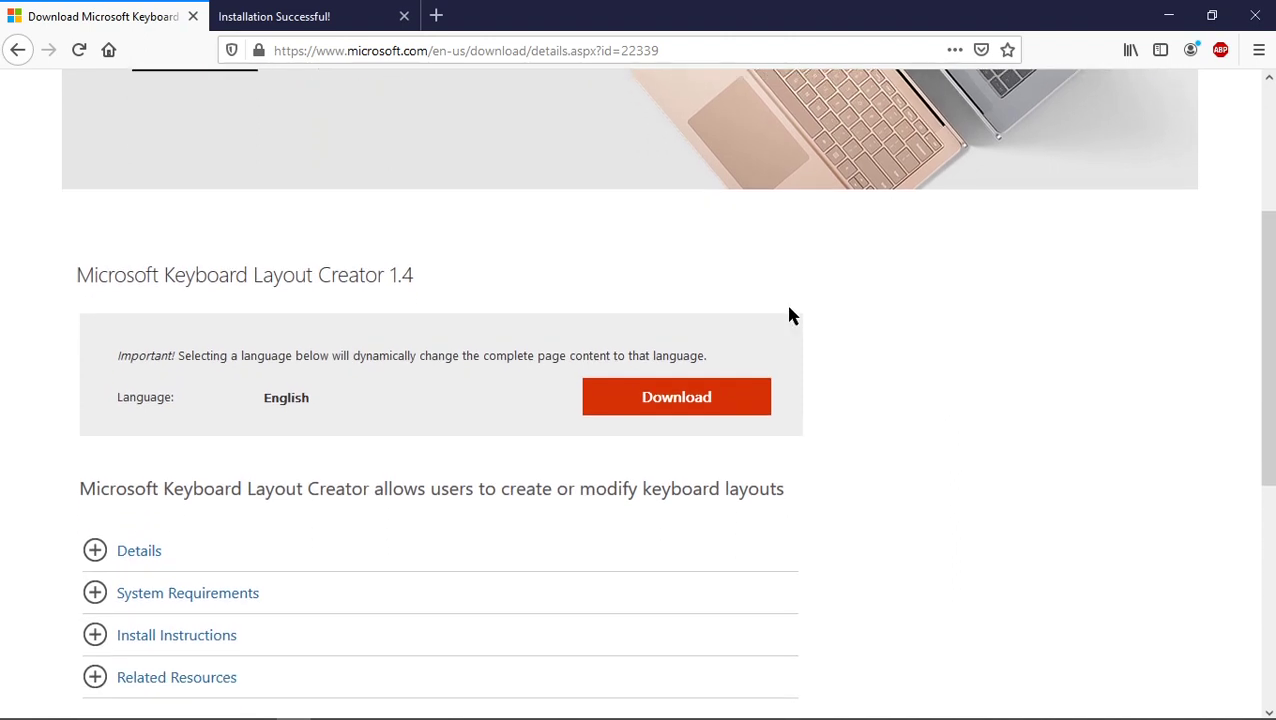
{"action": "left_click", "coordinate": [687, 396]}
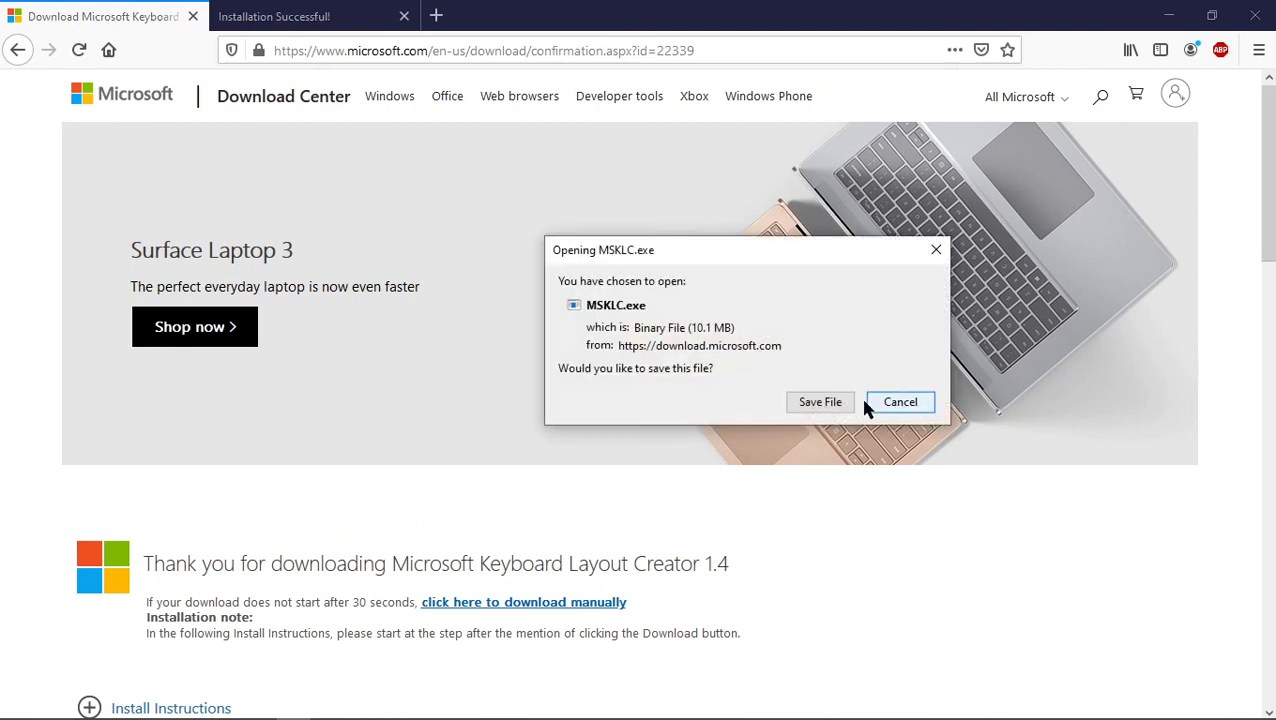
- Save MSKLC.exe, run it from Downloads, and complete the Keyboard Layout Creator setup wizard
{"action": "left_click", "coordinate": [826, 401]}
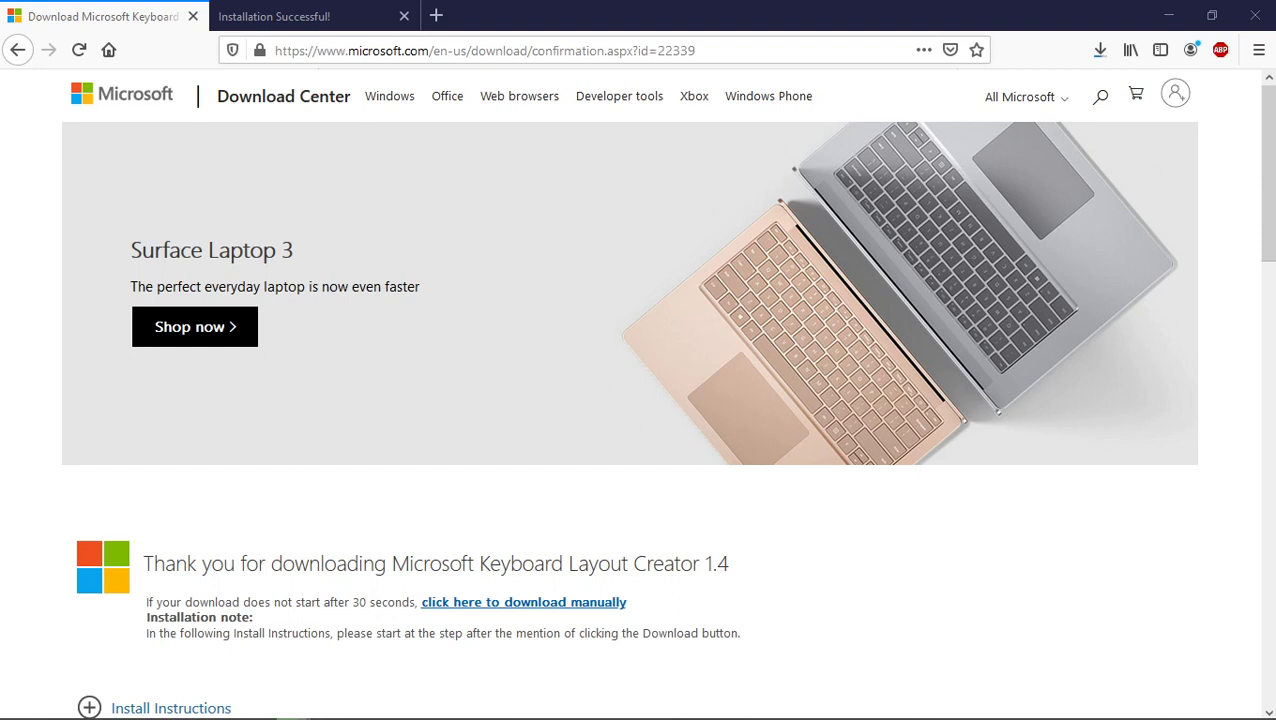
{"action": "left_click", "coordinate": [1097, 52]}
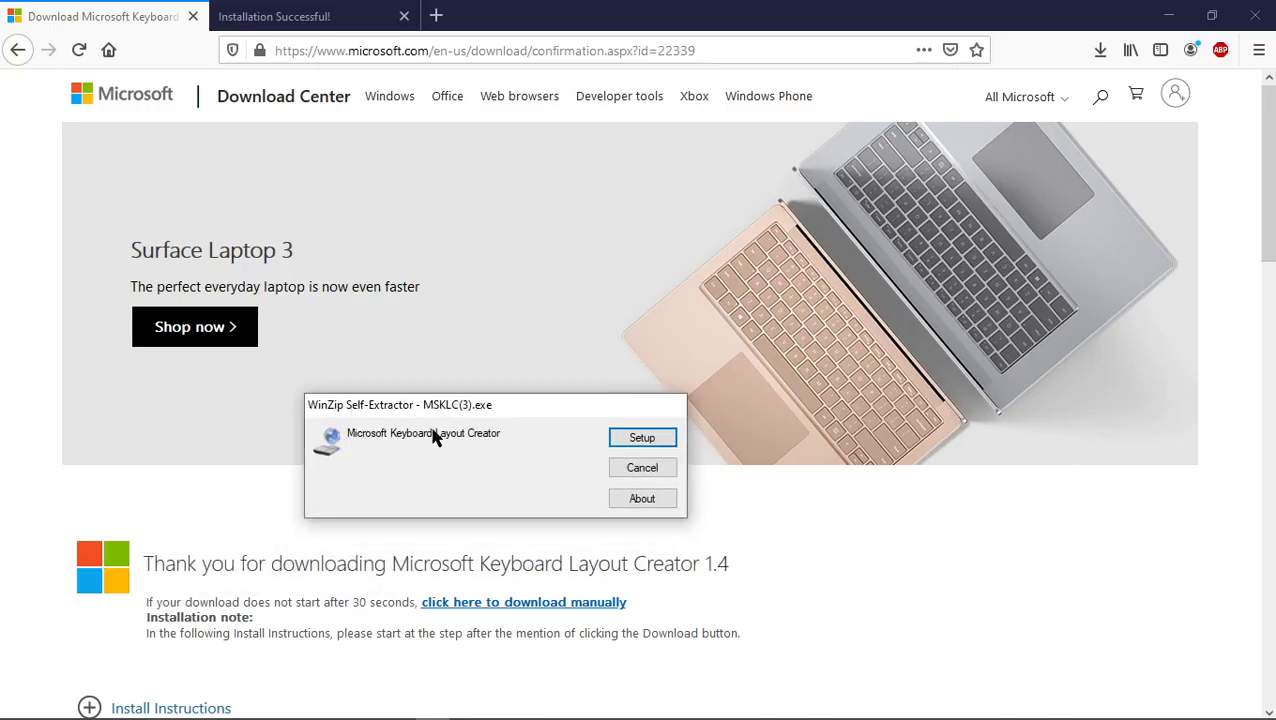
{"action": "left_click", "coordinate": [650, 445]}
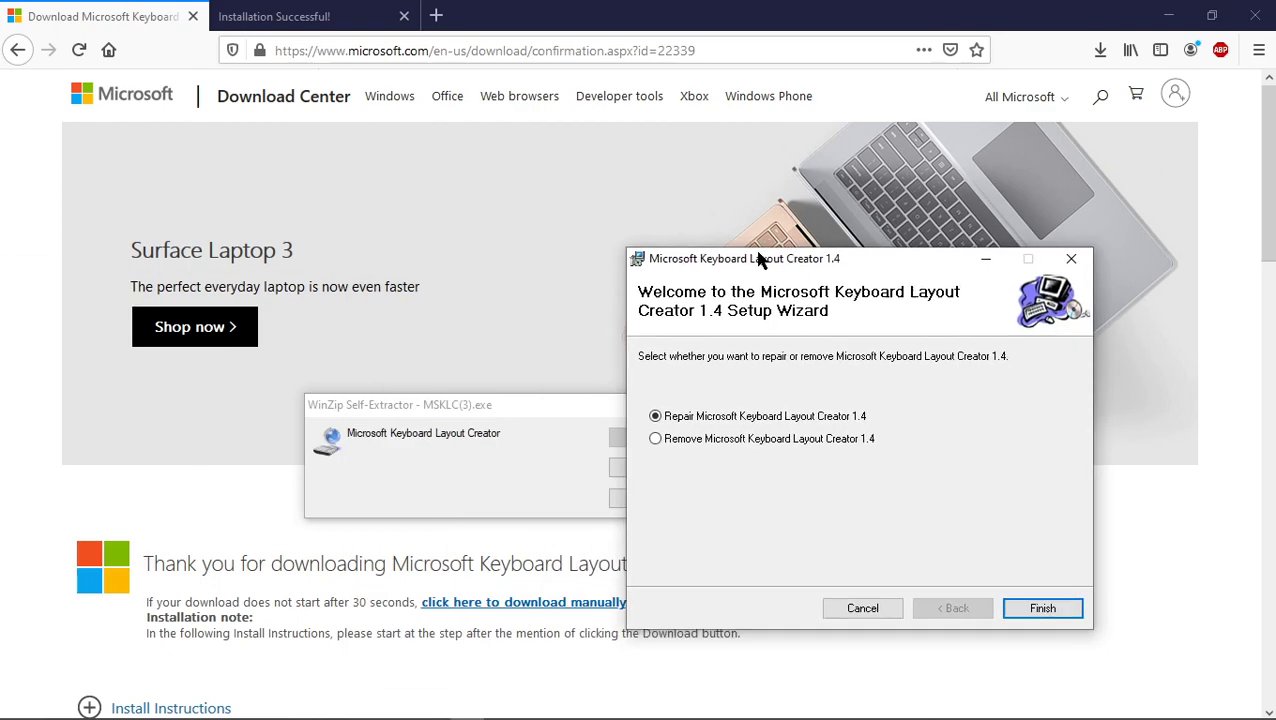
{"action": "left_click_drag", "start_coordinate": [760, 256], "coordinate": [604, 219]}
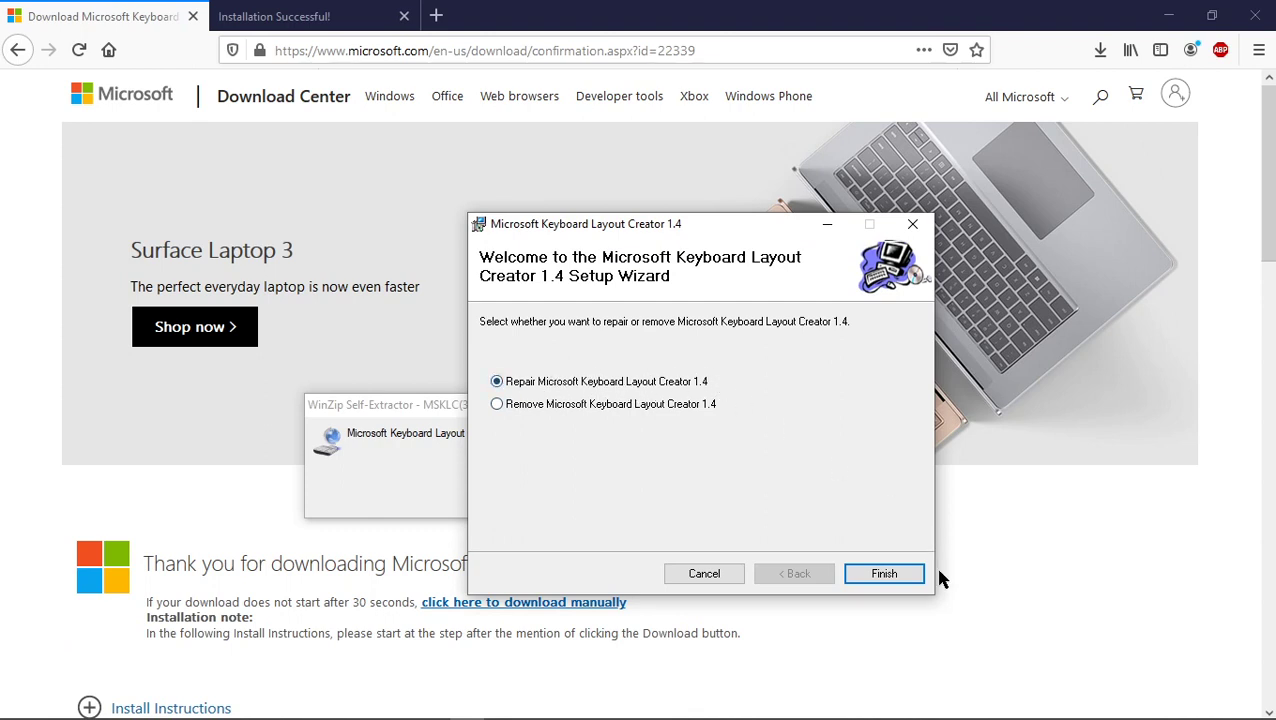
{"action": "left_click", "coordinate": [908, 574]}
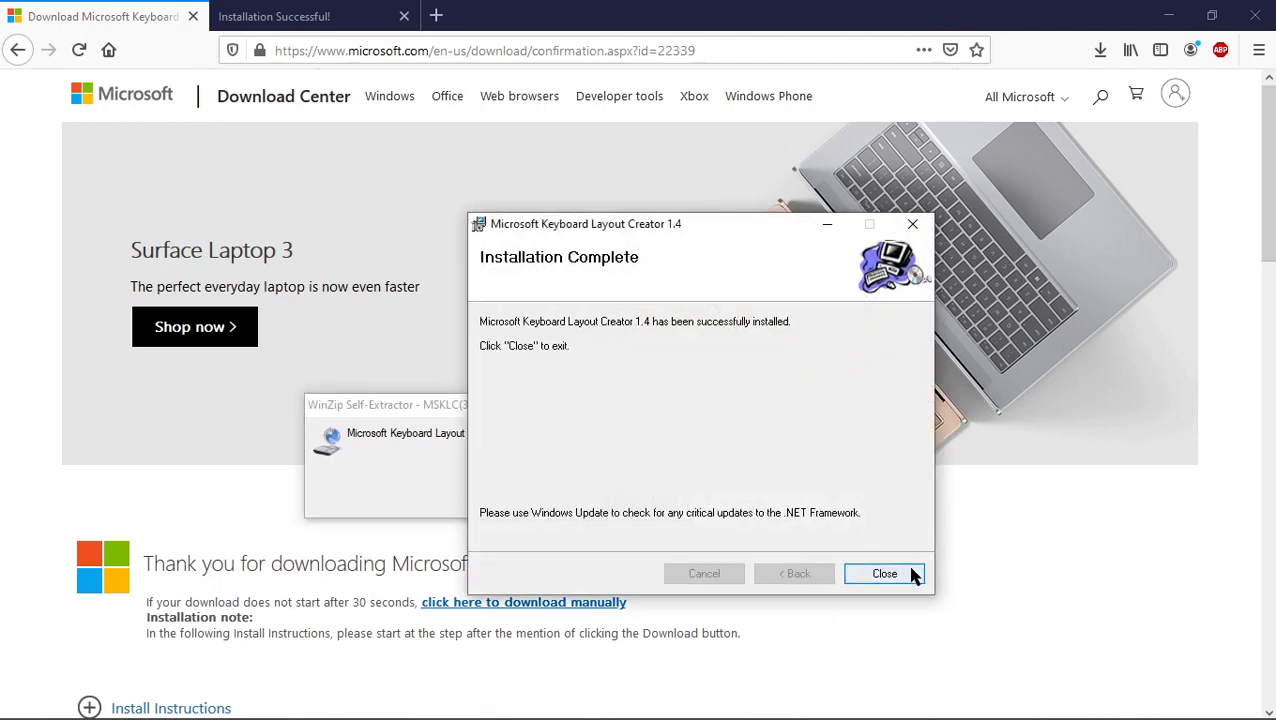
{"action": "left_click", "coordinate": [909, 574]}
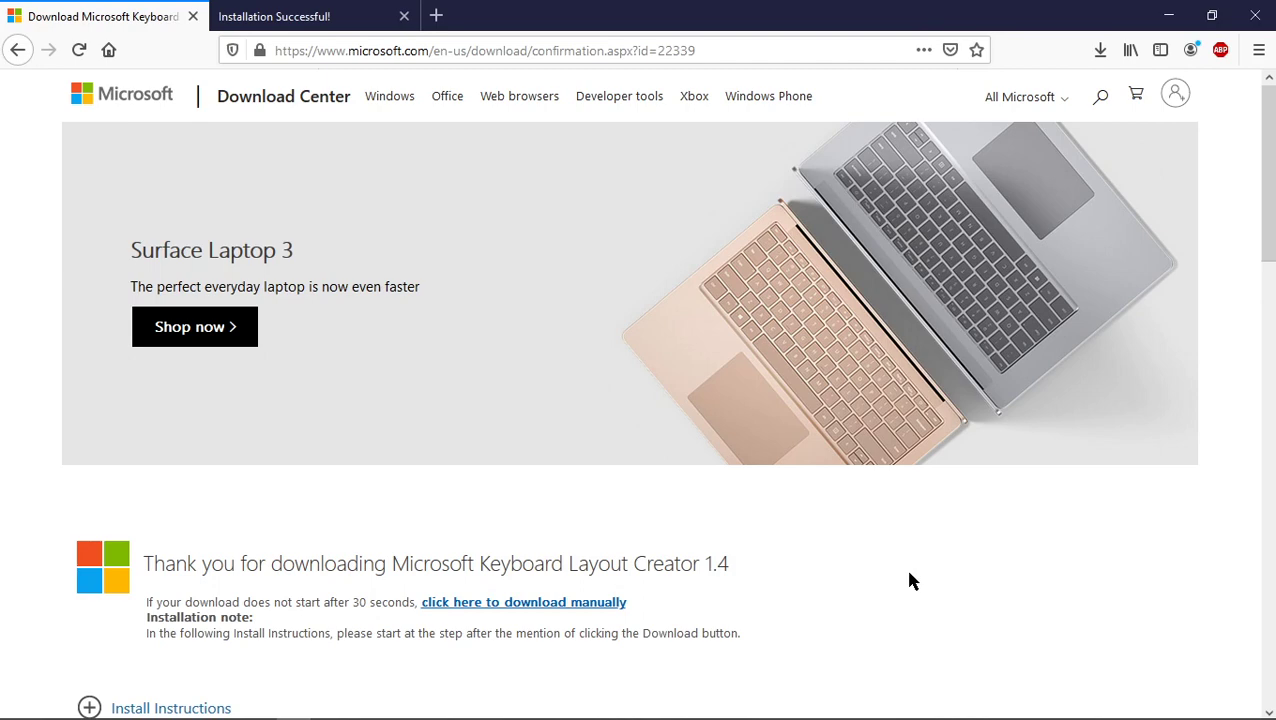
- Close the download tab, search 'keyboard lay', and launch Keyboard Layout Creator from a desktop shortcut
{"action": "left_click", "coordinate": [194, 16]}
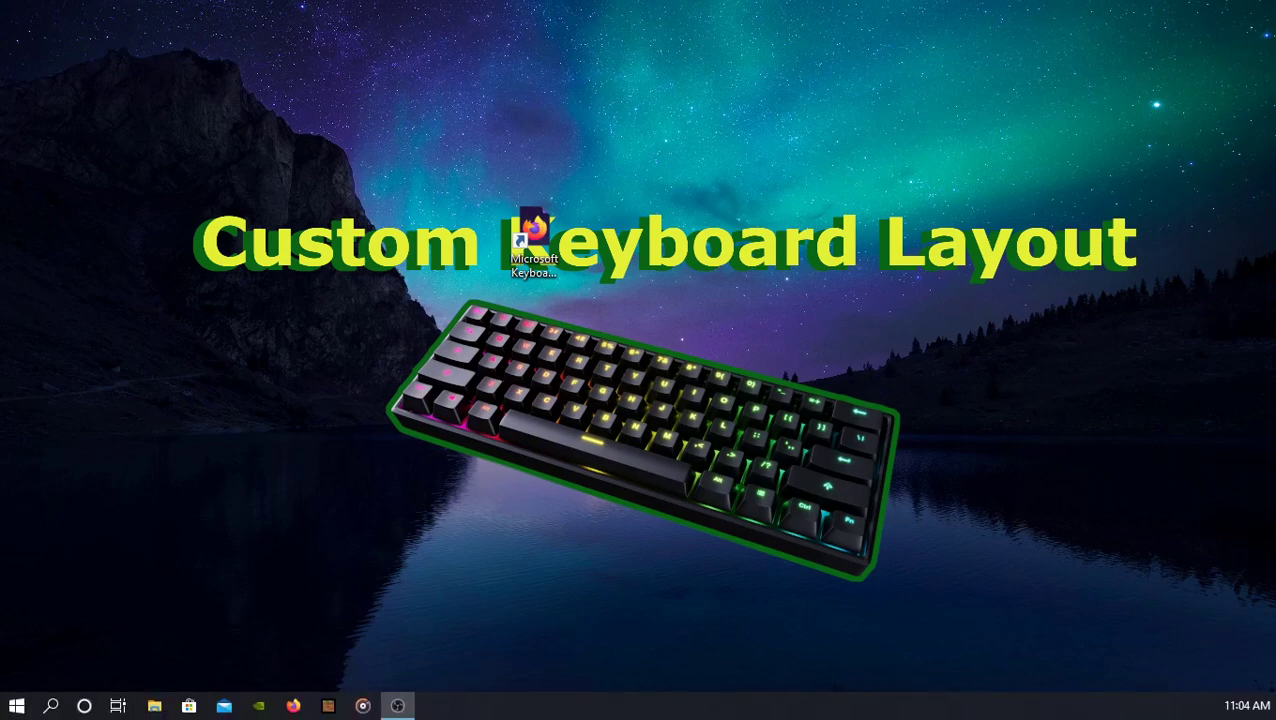
{"action": "left_click", "coordinate": [27, 707]}
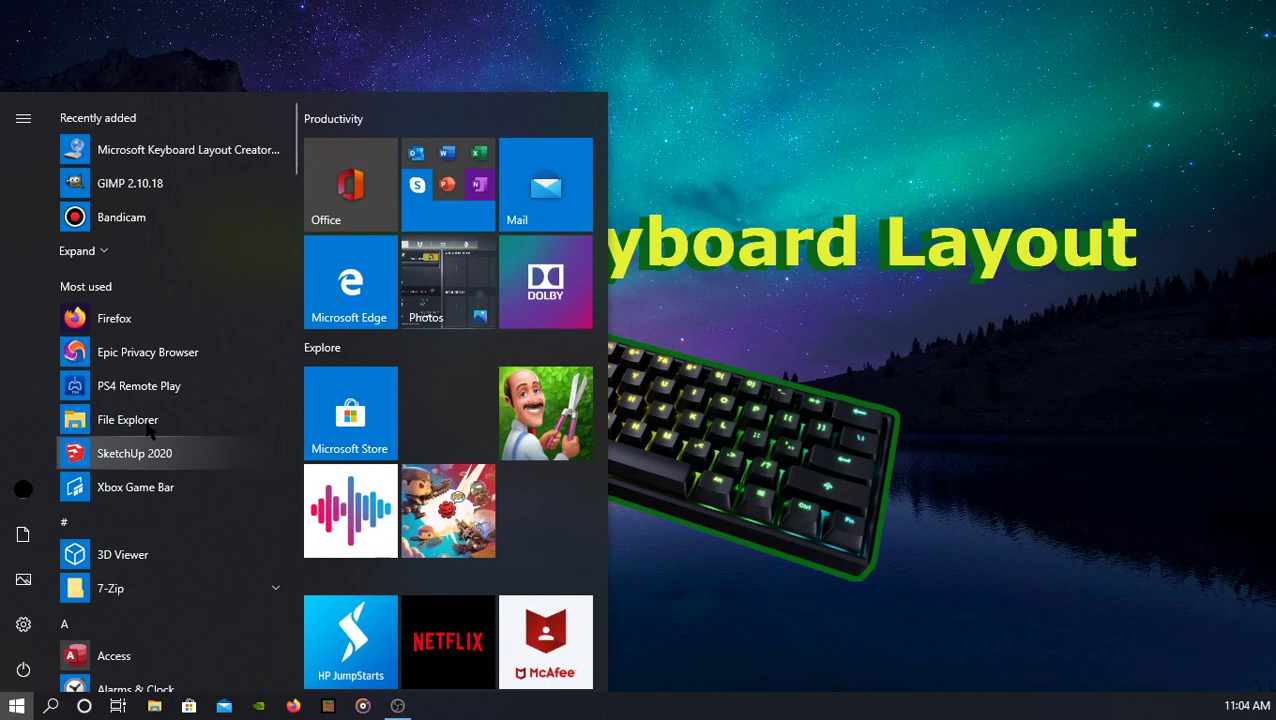
{"action": "scroll", "coordinate": [155, 320], "scroll_direction": "down", "scroll_amount": 3}
{"action": "scroll", "coordinate": [158, 320], "scroll_direction": "down", "scroll_amount": 10}
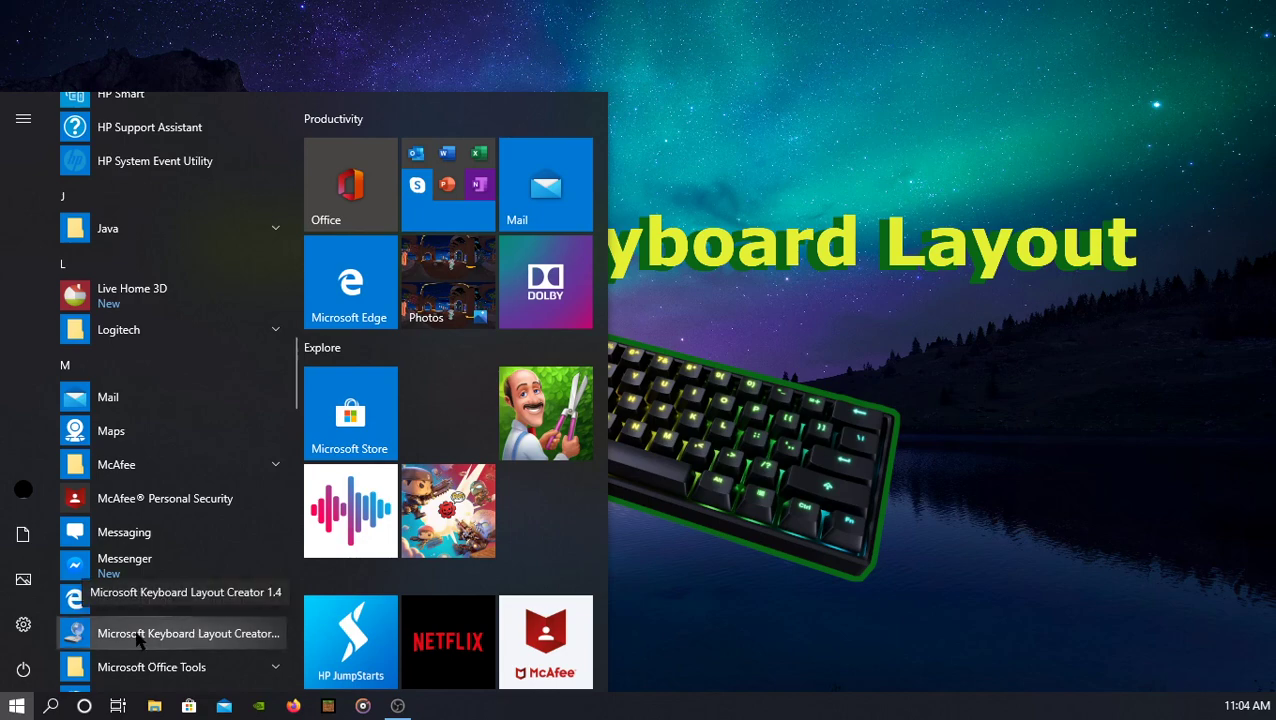
{"action": "left_click", "coordinate": [51, 706]}
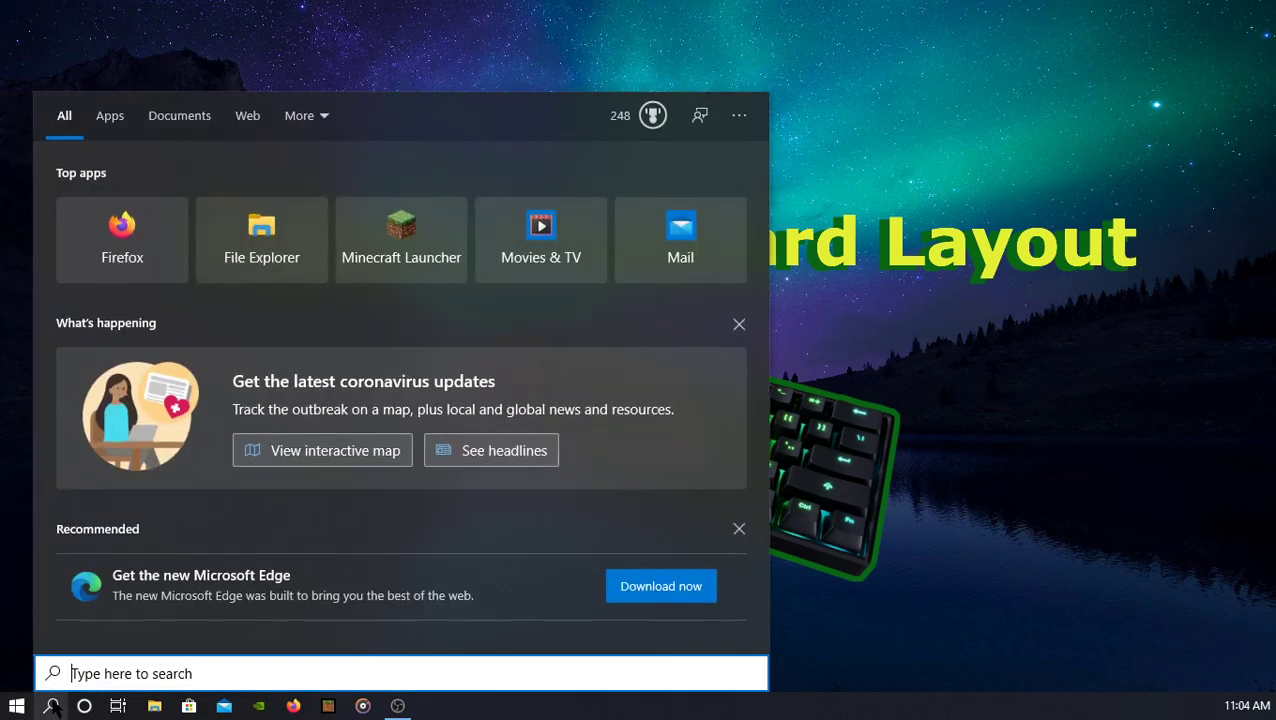
{"action": "type", "text": "keyboard lay"}
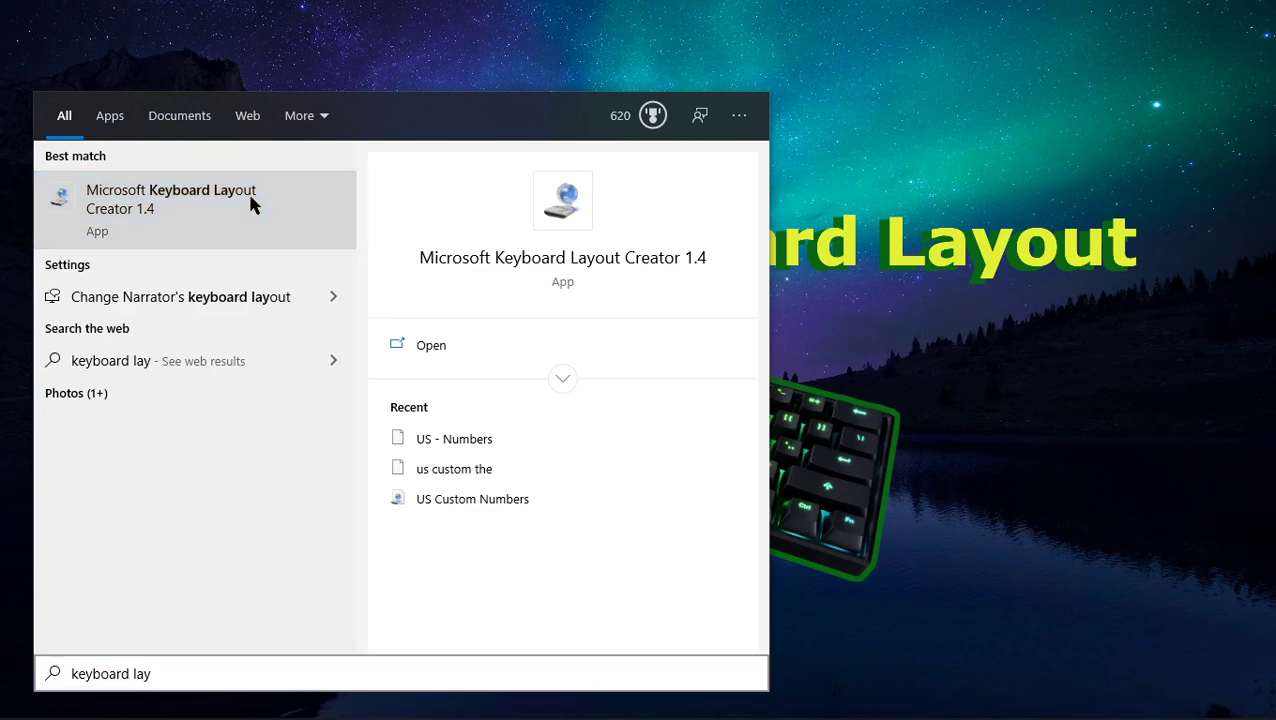
{"action": "left_click_drag", "start_coordinate": [251, 199], "coordinate": [534, 232]}
{"action": "double_click", "coordinate": [534, 232]}
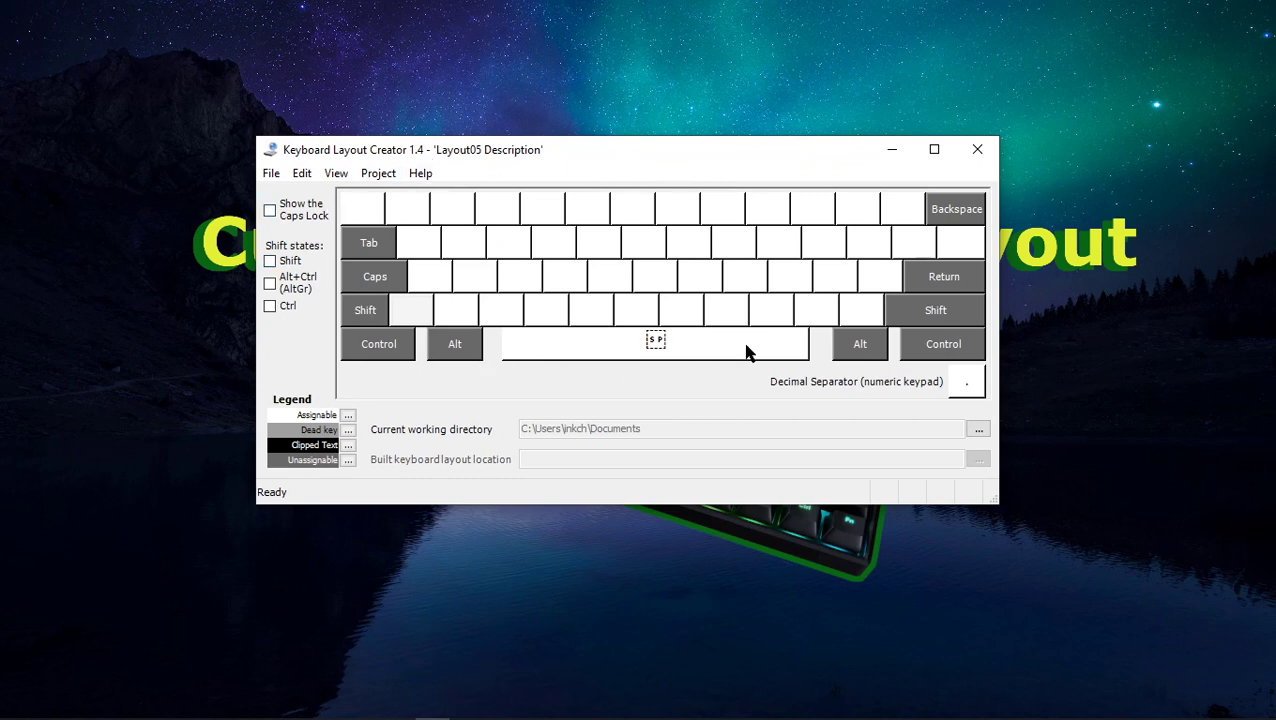
- Set the second and third top-row keys of the blank layout to 1 and 2
{"action": "left_click", "coordinate": [413, 215]}
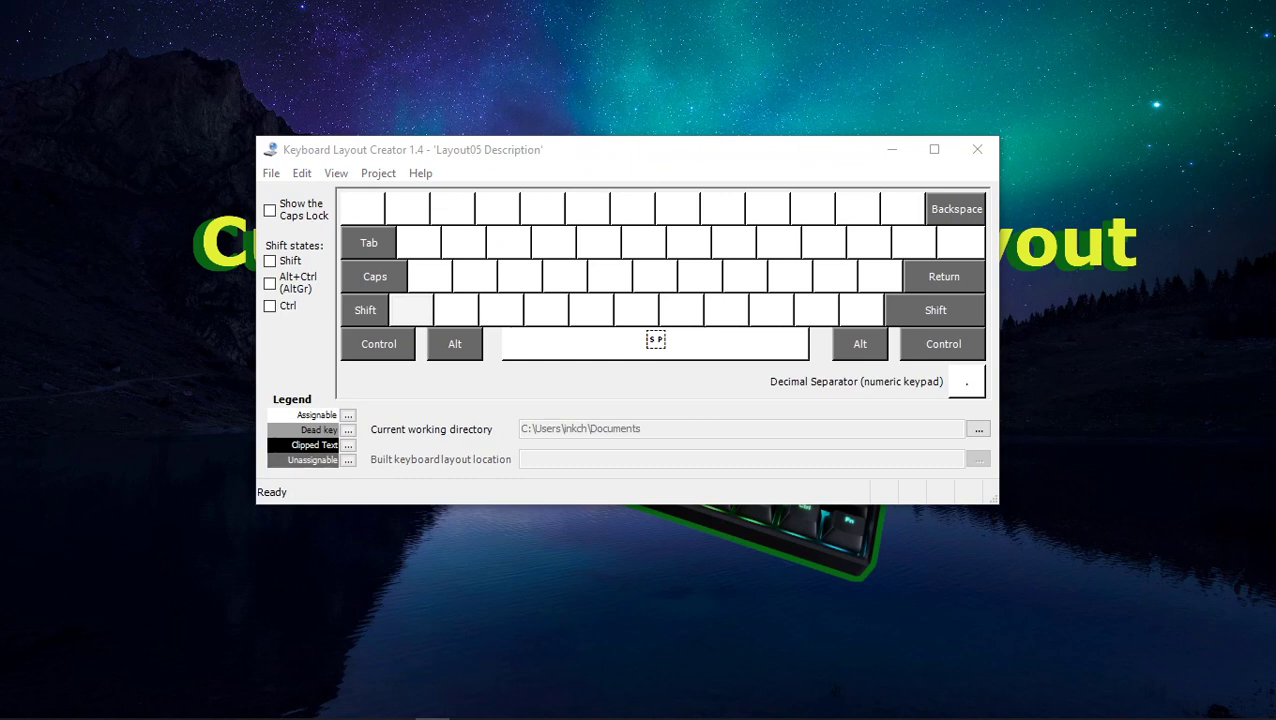
{"action": "key", "text": "Return"}
{"action": "left_click", "coordinate": [464, 211]}
{"action": "type", "text": "2"}
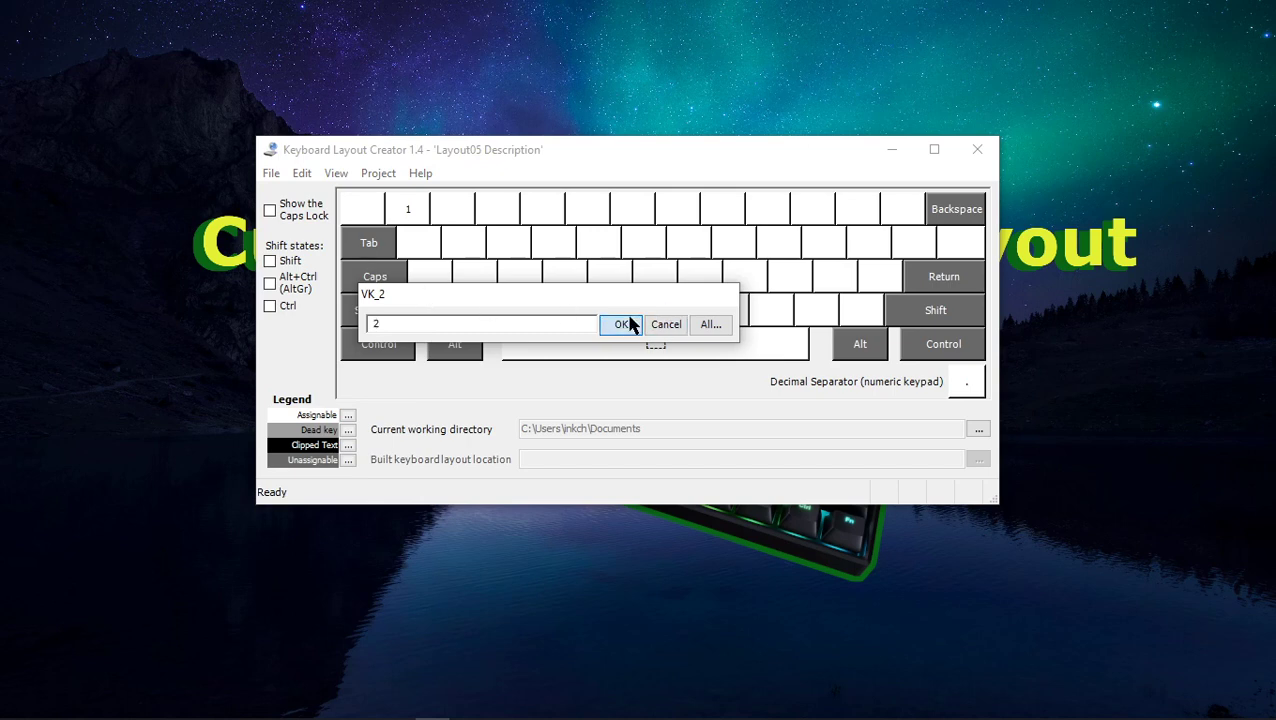
{"action": "left_click", "coordinate": [622, 324]}
- Load the existing US keyboard as the base, confirming that current work is replaced
{"action": "left_click", "coordinate": [271, 173]}
{"action": "mouse_move", "coordinate": [302, 174]}
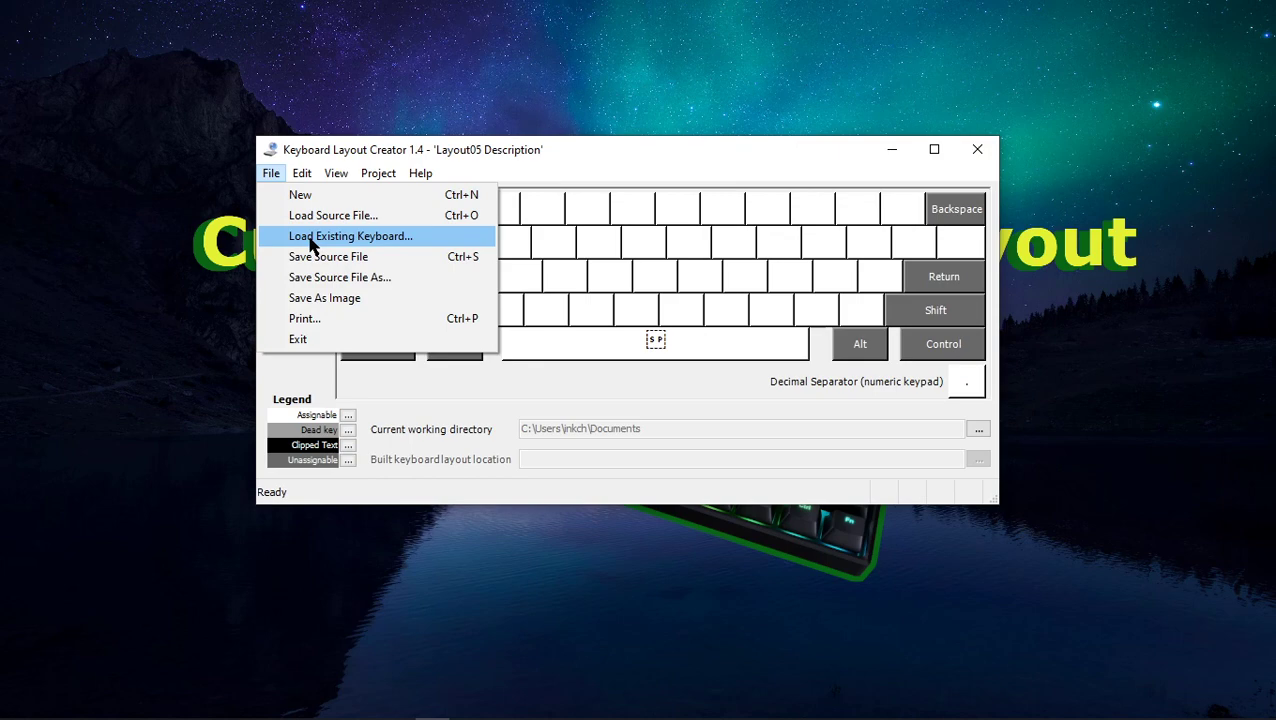
{"action": "left_click", "coordinate": [312, 240]}
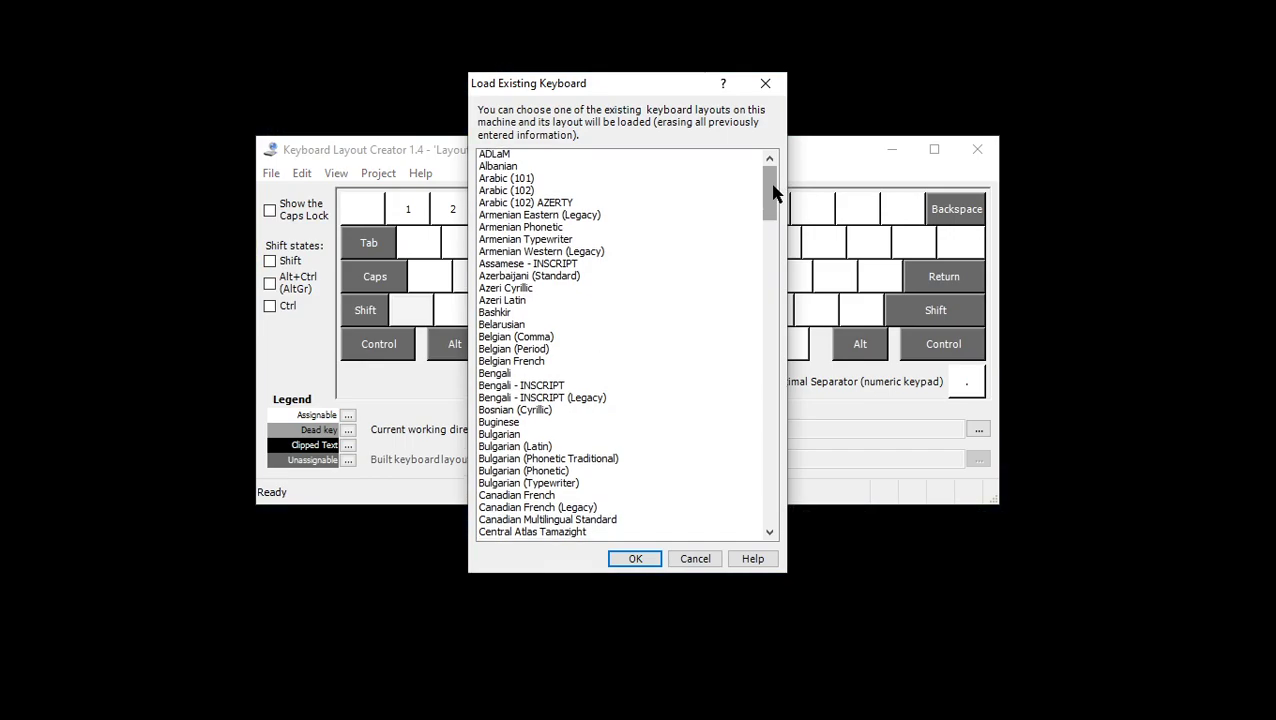
{"action": "left_click_drag", "start_coordinate": [772, 194], "coordinate": [783, 527]}
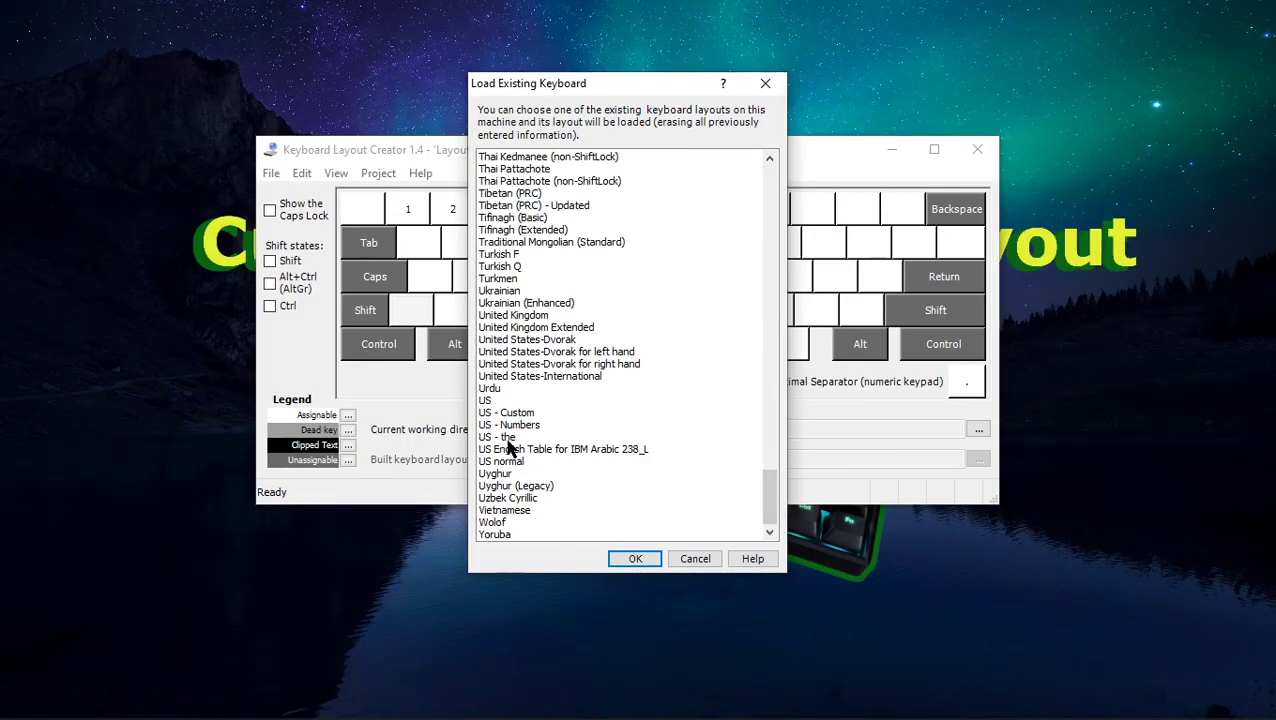
{"action": "left_click", "coordinate": [488, 401]}
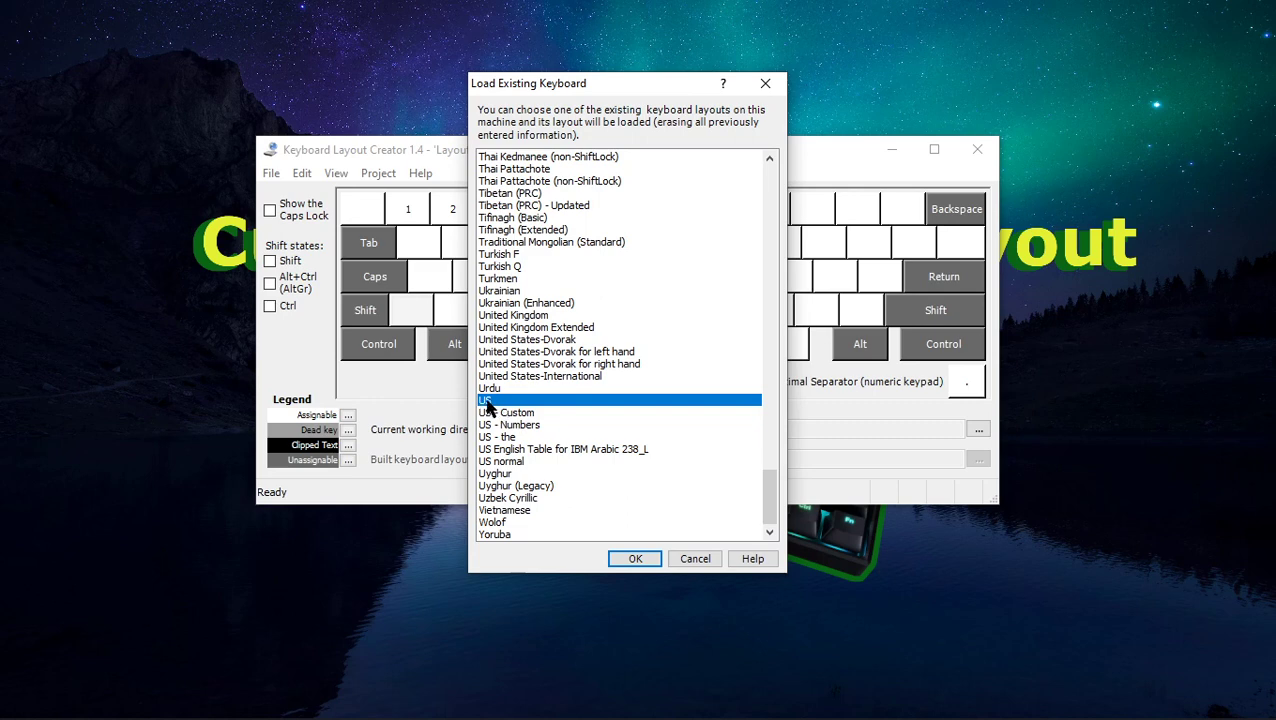
{"action": "left_click", "coordinate": [638, 561]}
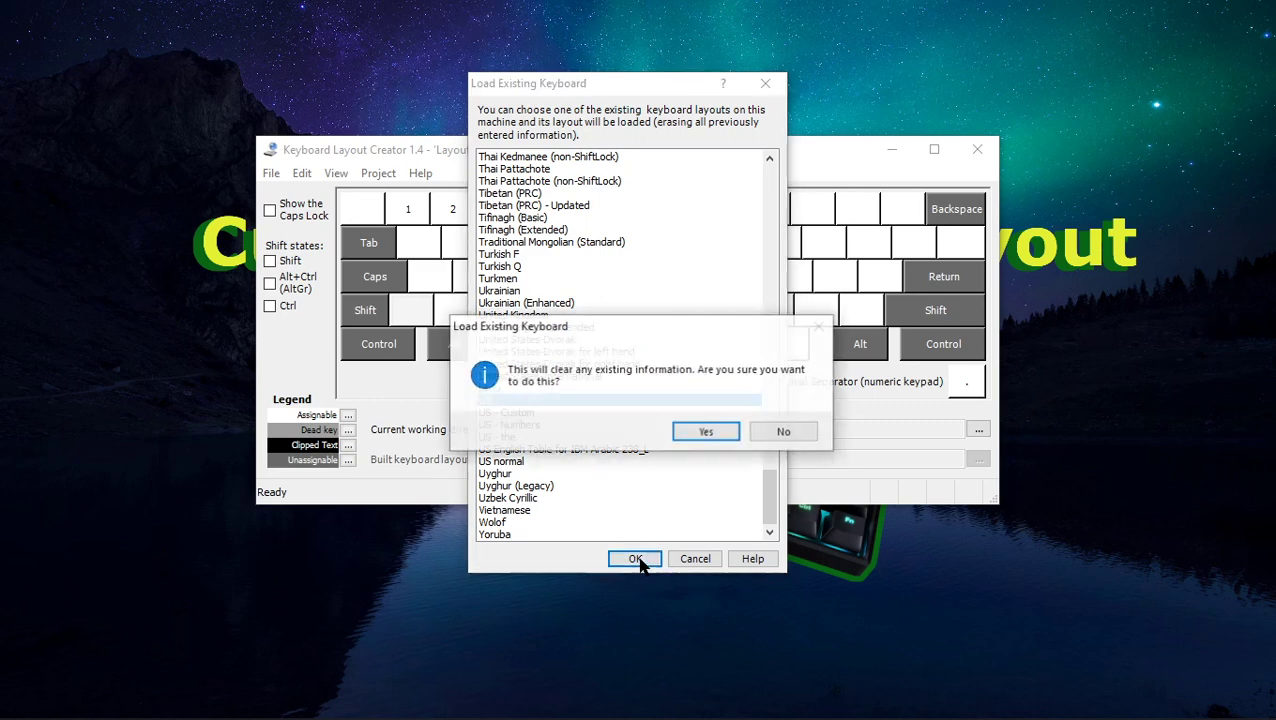
{"action": "left_click", "coordinate": [706, 432]}
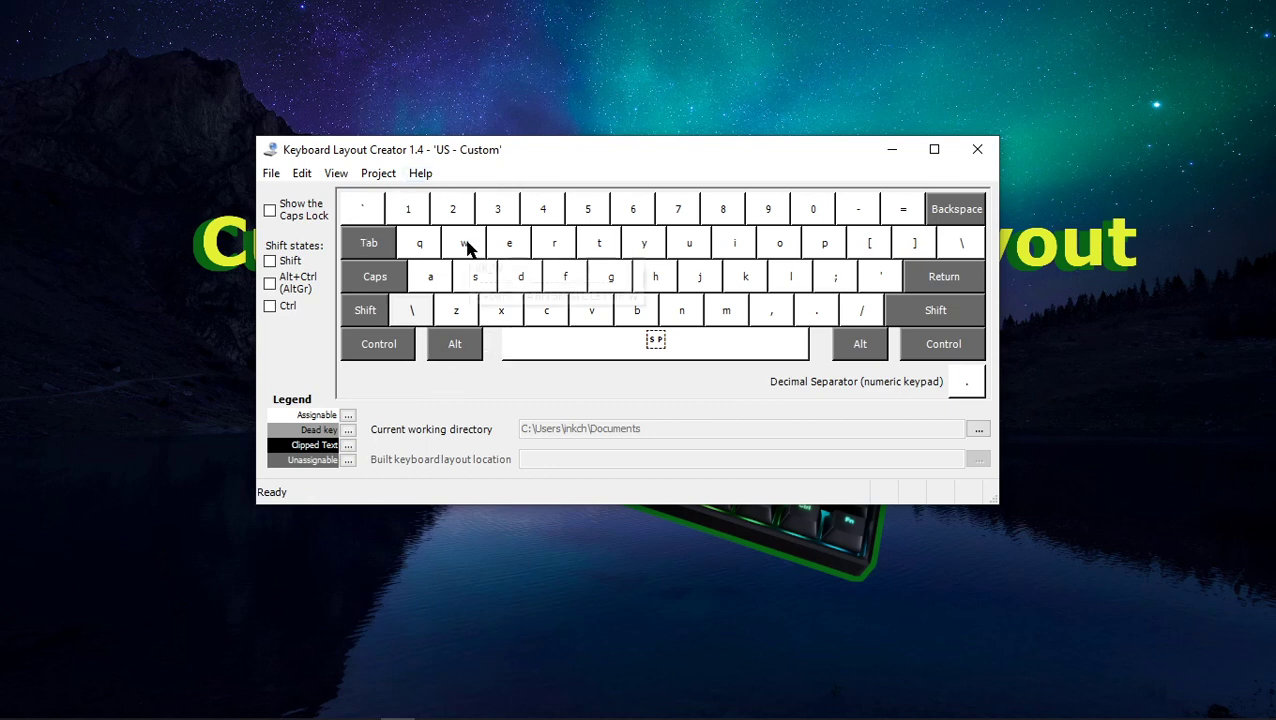
- Enter p as the 1 key's character in the VK_1 box
{"action": "left_click", "coordinate": [408, 212]}
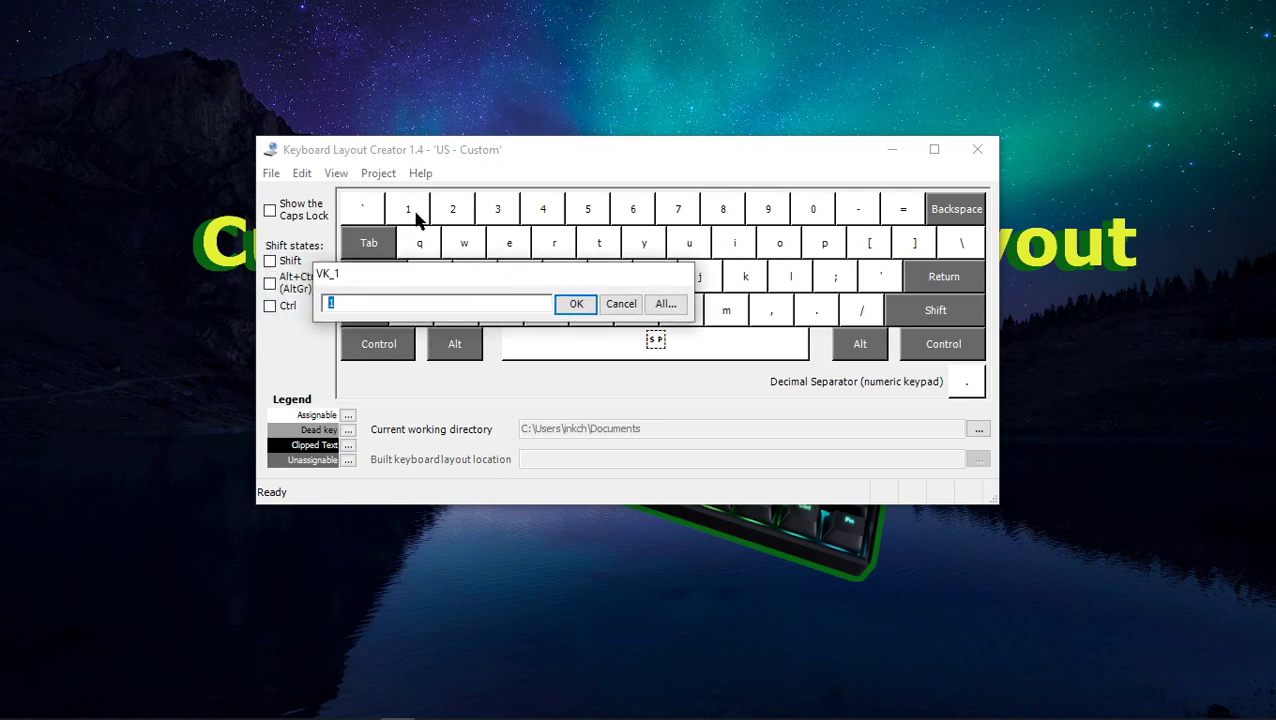
{"action": "left_click_drag", "start_coordinate": [450, 272], "coordinate": [548, 246]}
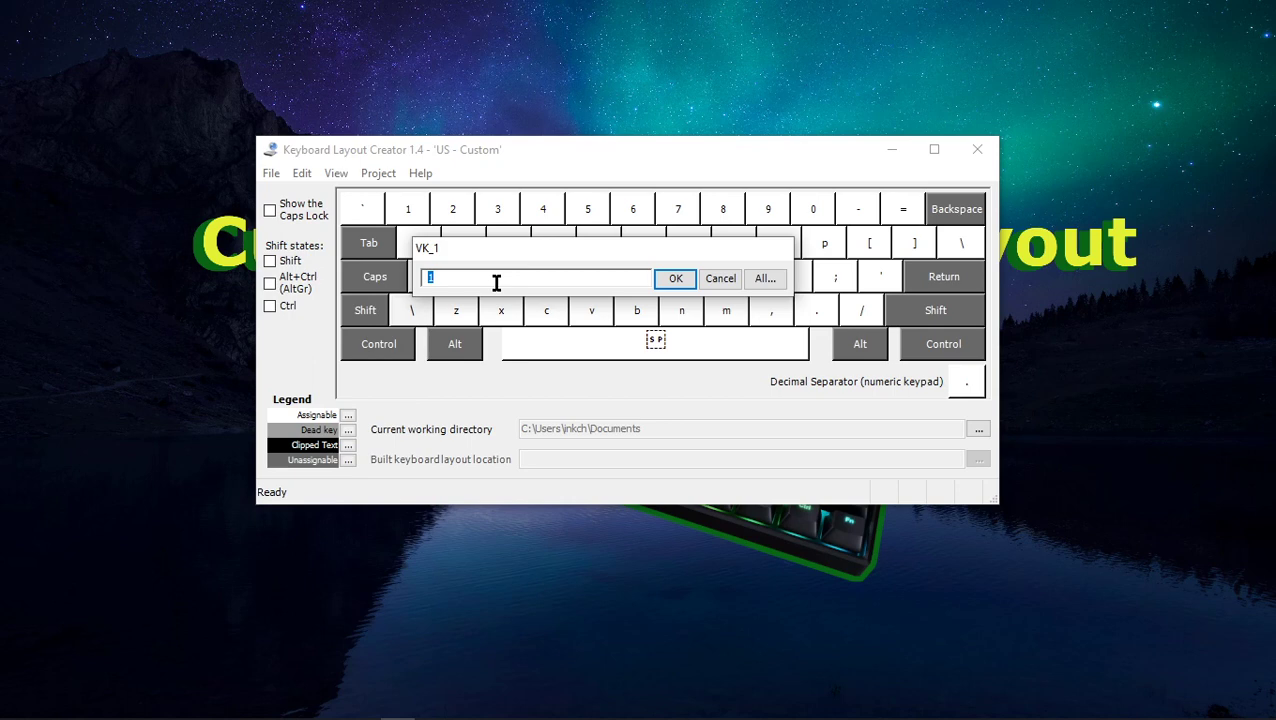
{"action": "type", "text": "p"}
{"action": "left_click", "coordinate": [677, 280]}
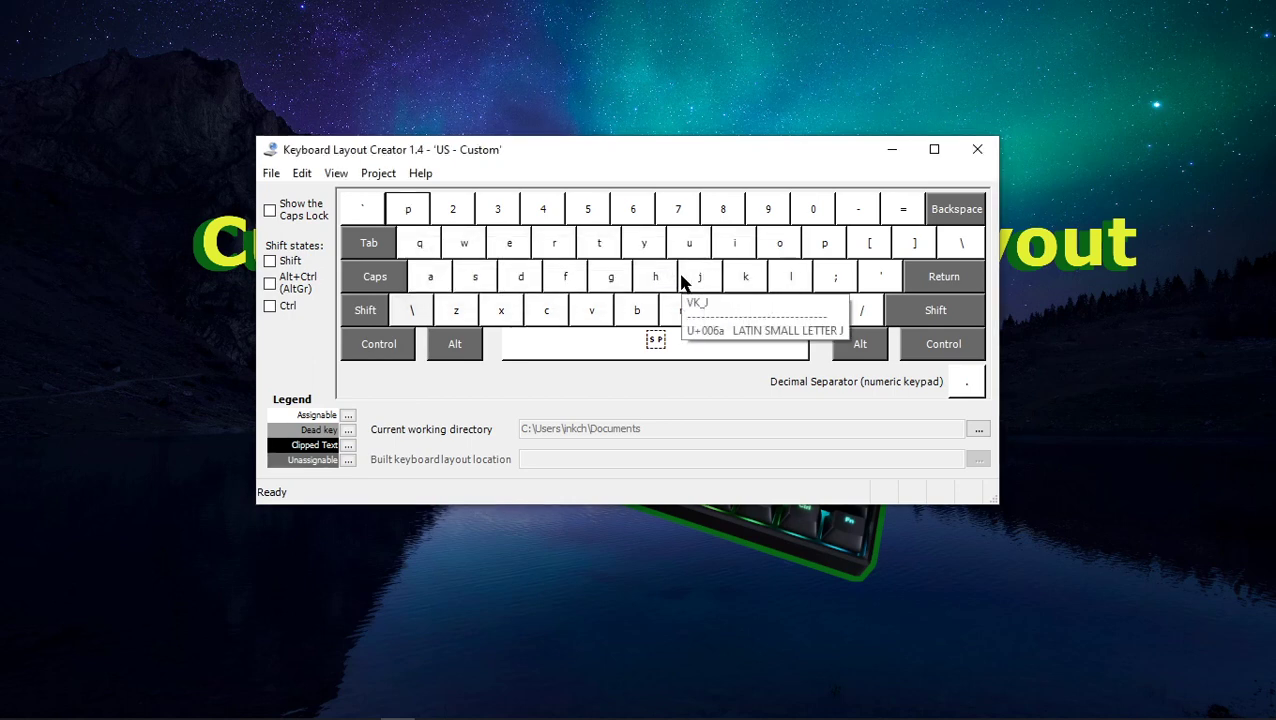
- Set the 2 key's ctrl+alt output to 'word' in its all-shift-states properties
{"action": "right_click", "coordinate": [462, 212]}
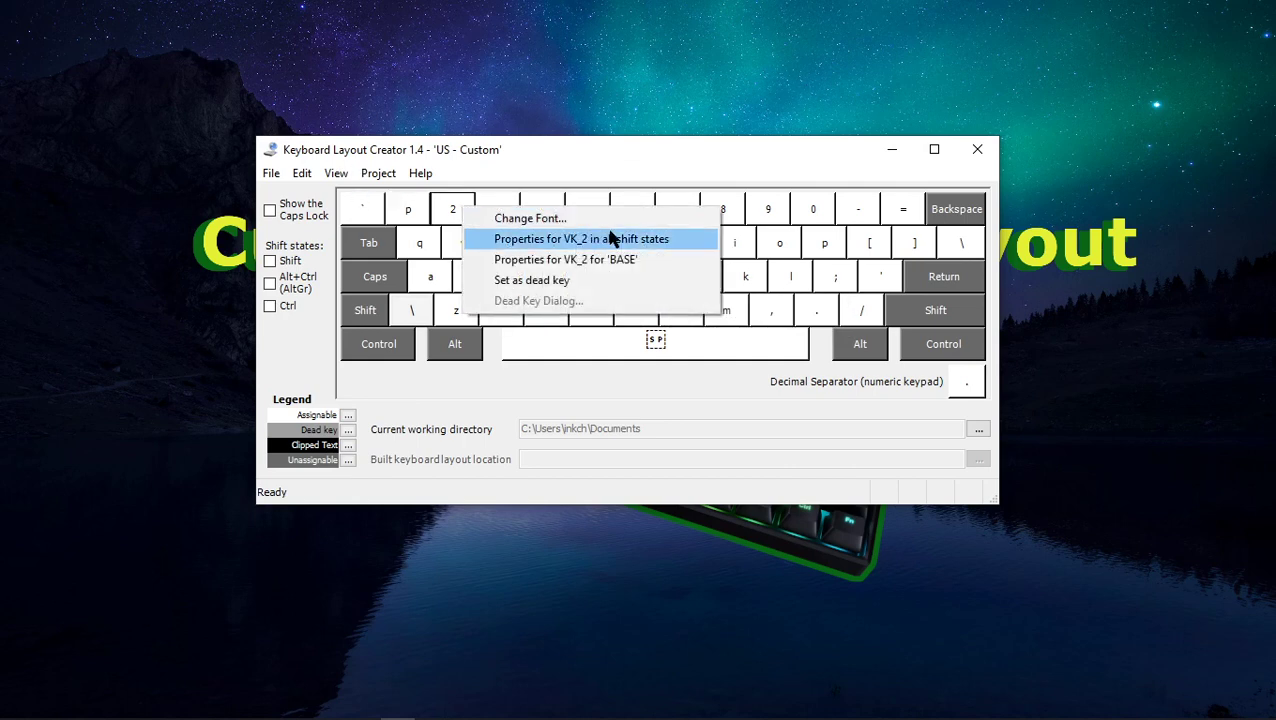
{"action": "left_click", "coordinate": [566, 240]}
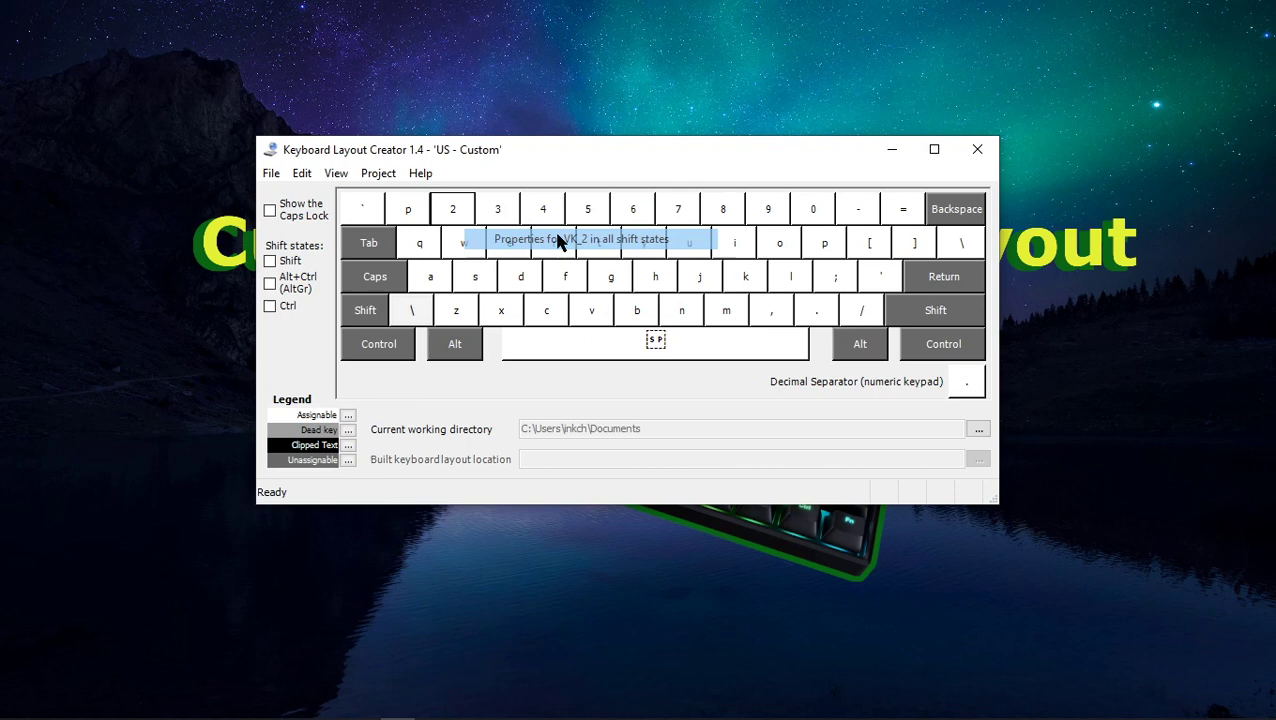
{"action": "left_click_drag", "start_coordinate": [557, 176], "coordinate": [536, 174]}
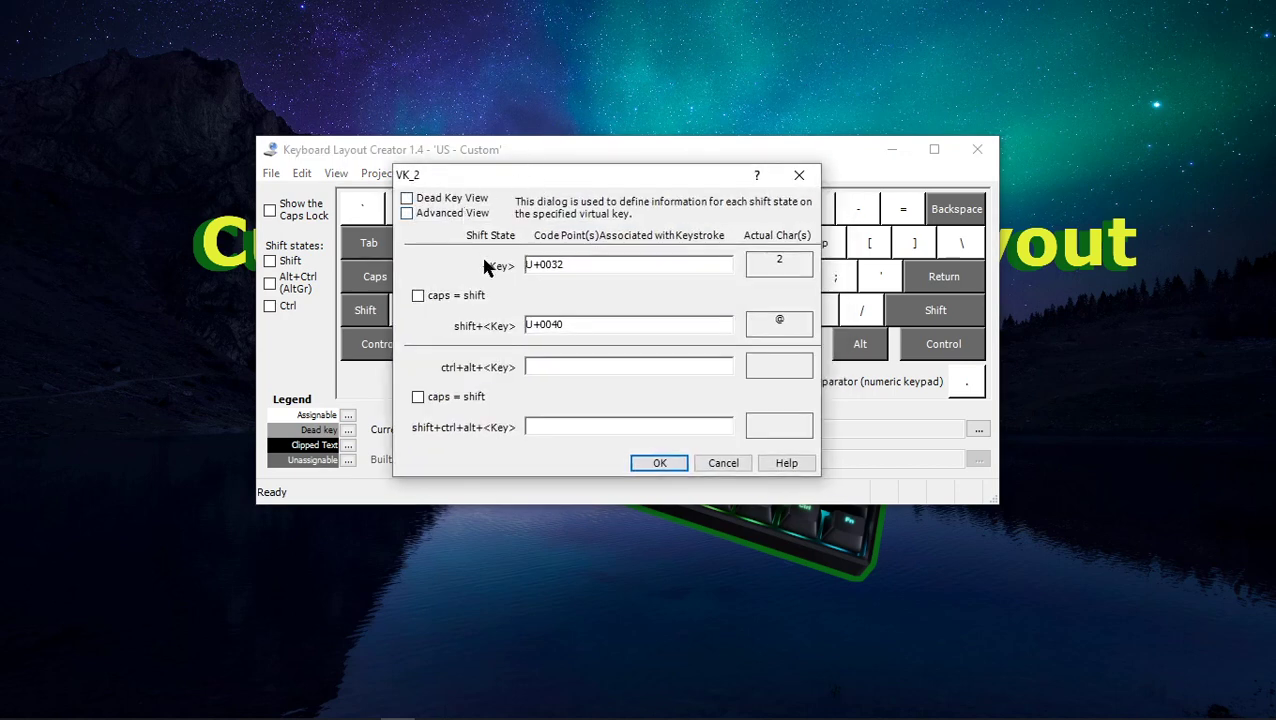
{"action": "left_click", "coordinate": [526, 264]}
{"action": "type", "text": "word"}
{"action": "left_click", "coordinate": [667, 468]}
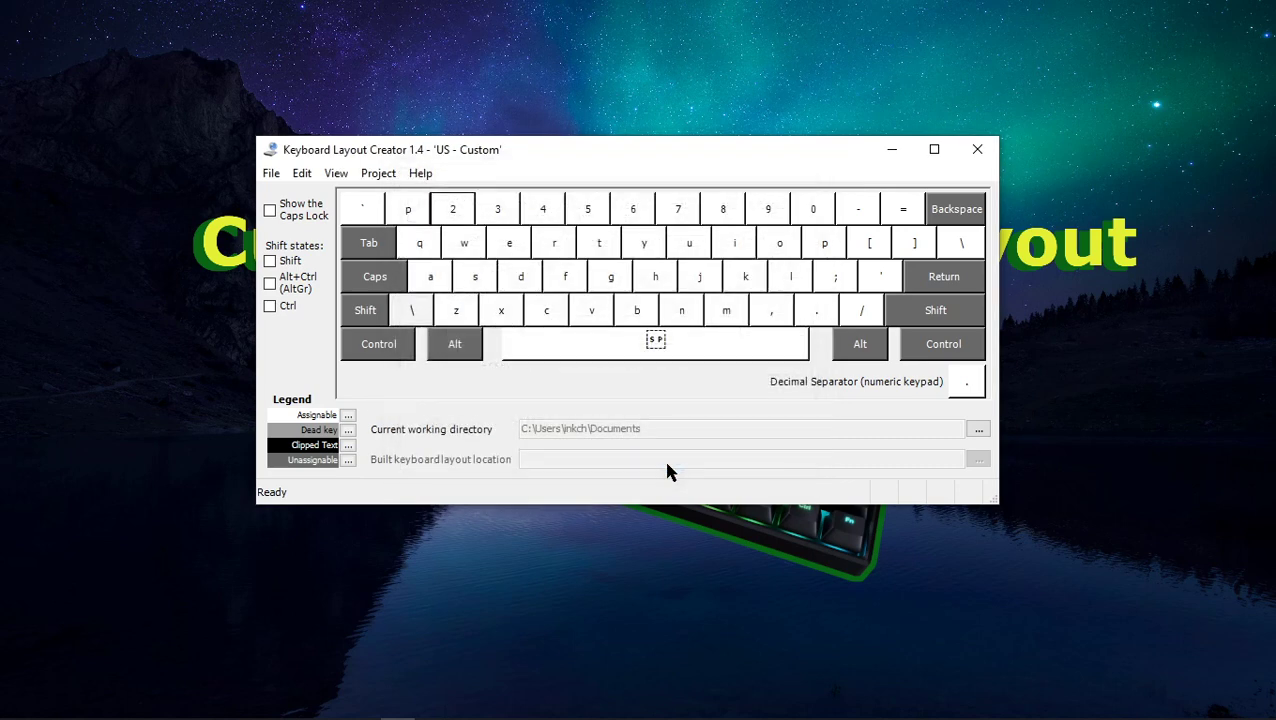
- Toggle the Alt+Ctrl view to check the new output, then return to the normal layer
{"action": "left_click", "coordinate": [267, 286]}
{"action": "mouse_move", "coordinate": [452, 212]}
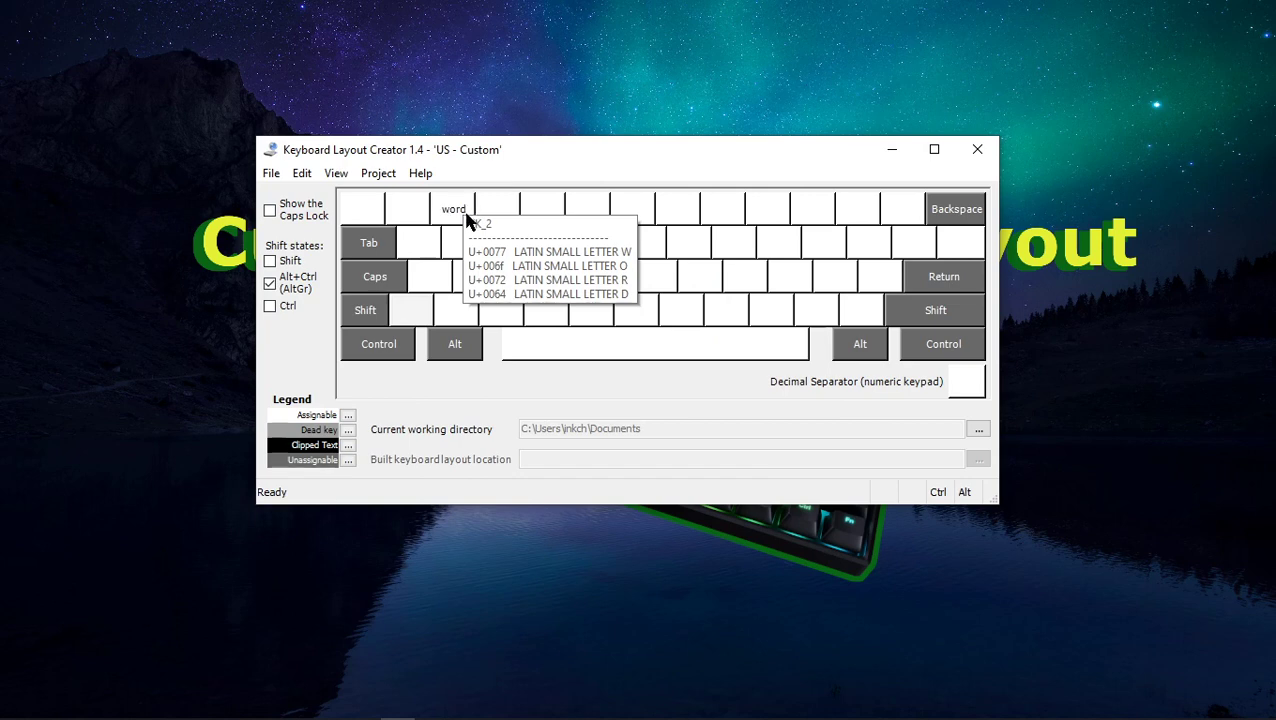
{"action": "left_click", "coordinate": [269, 285]}
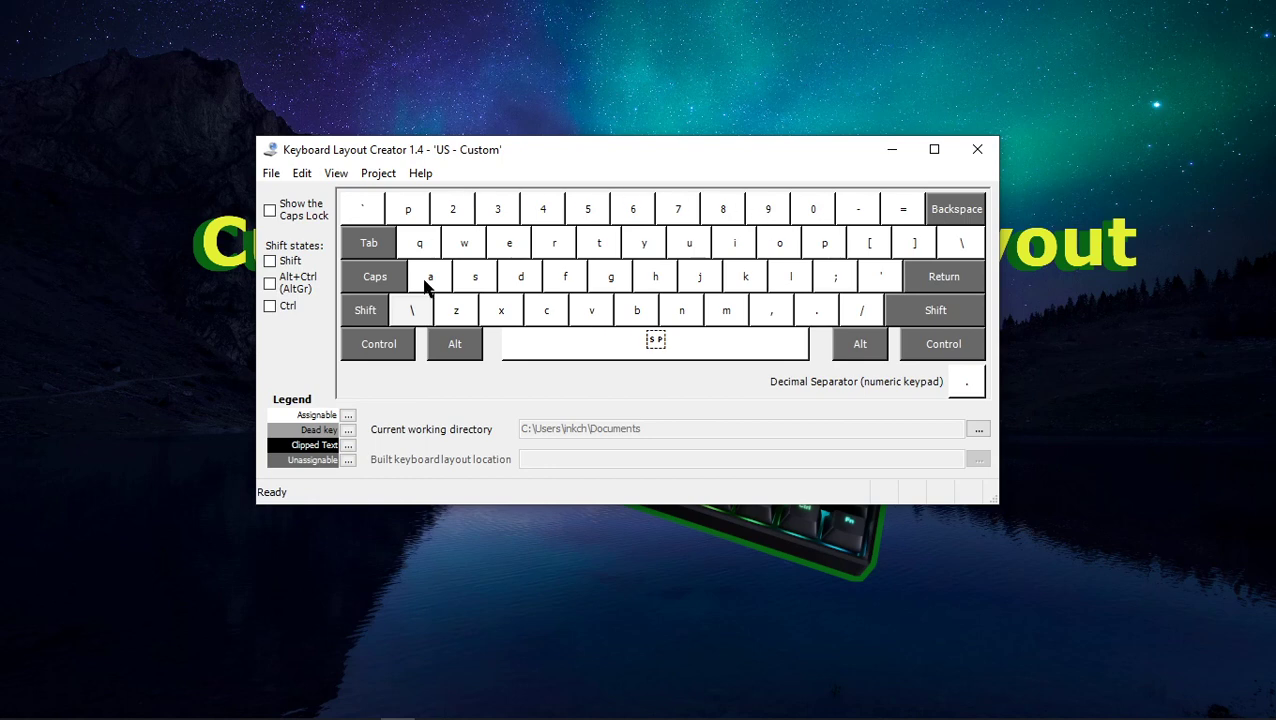
{"action": "left_click", "coordinate": [272, 174]}
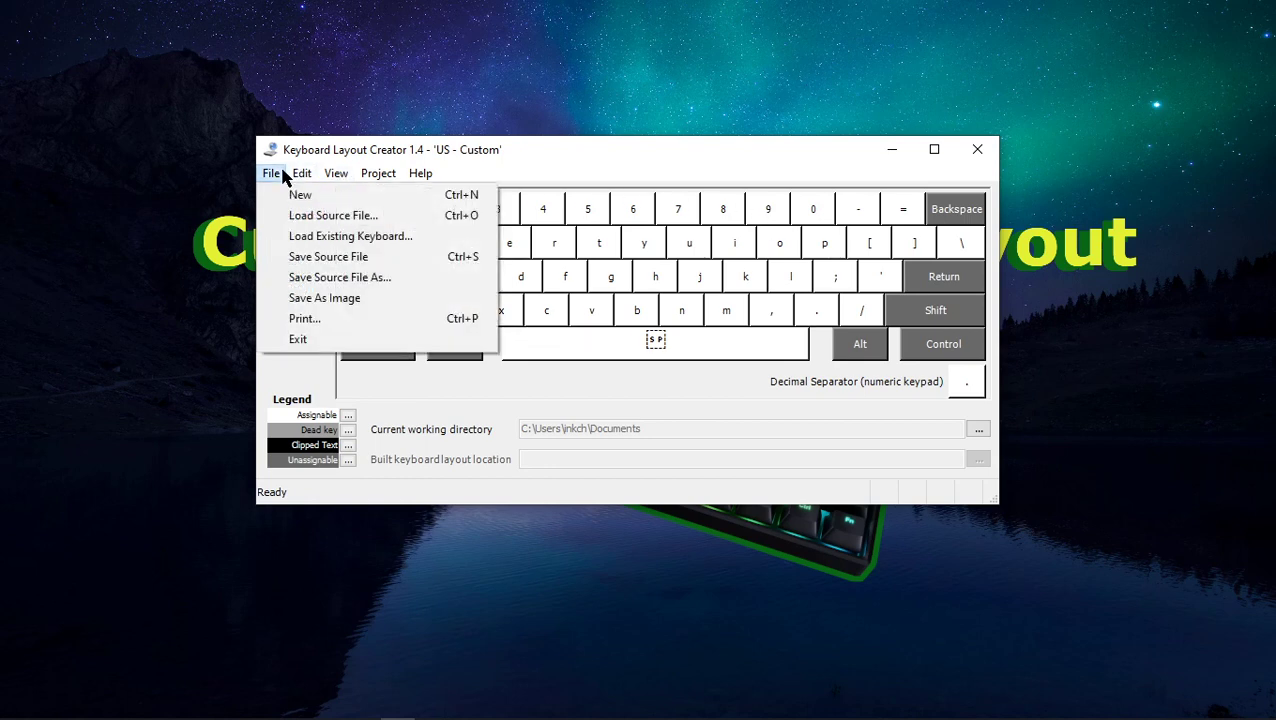
- Change the layout description from 'US - Custom' to 'US - Number', keeping the name Layout05
{"action": "left_click", "coordinate": [345, 278]}
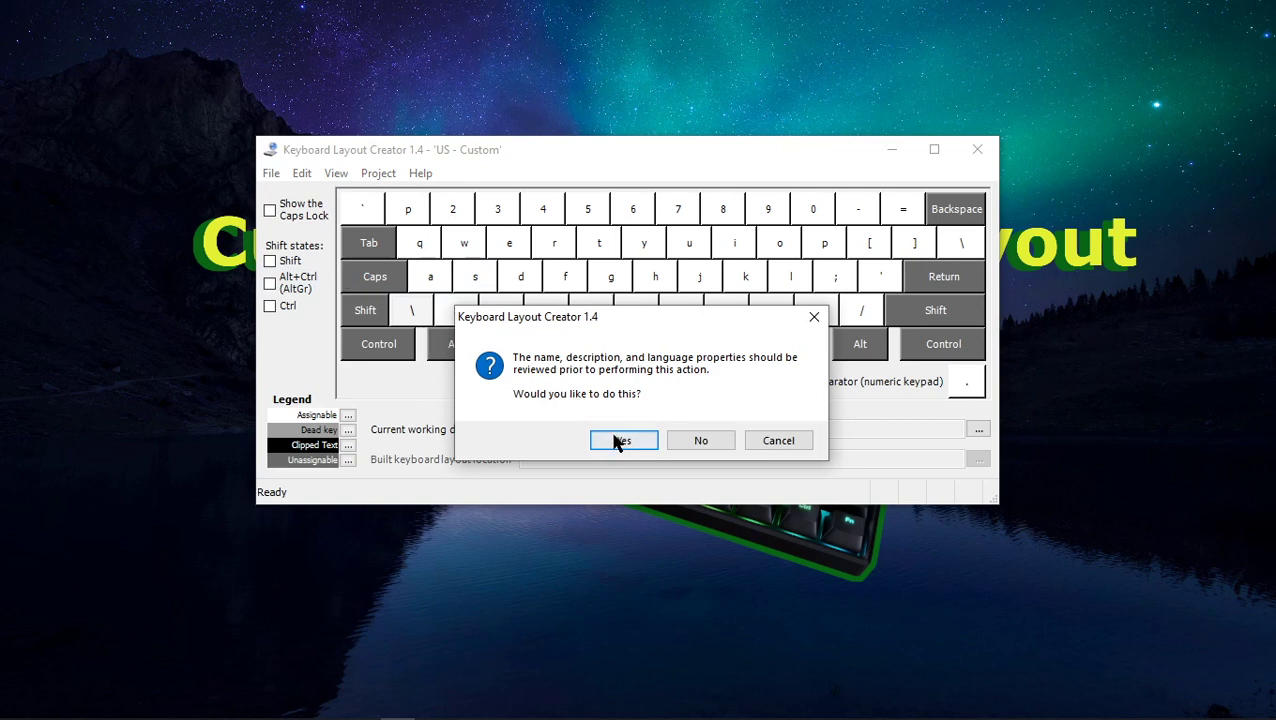
{"action": "left_click", "coordinate": [615, 440]}
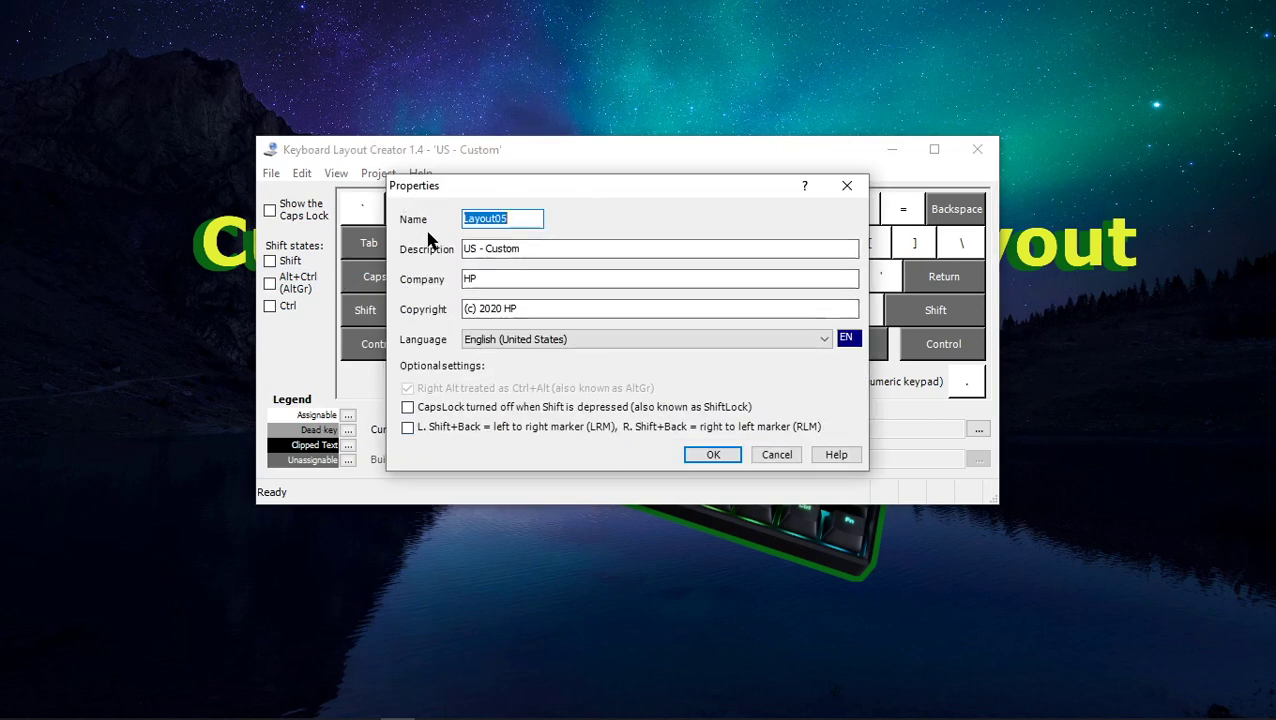
{"action": "left_click", "coordinate": [535, 219]}
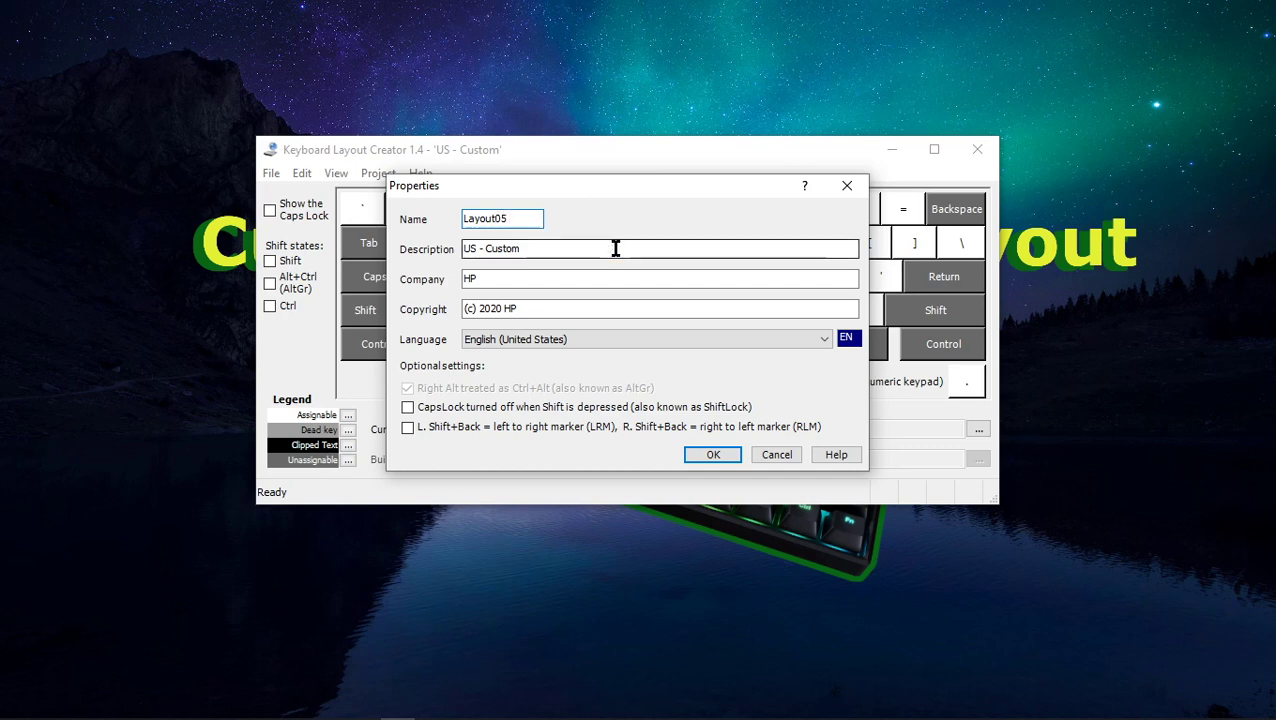
{"action": "left_click_drag", "start_coordinate": [590, 253], "coordinate": [485, 251]}
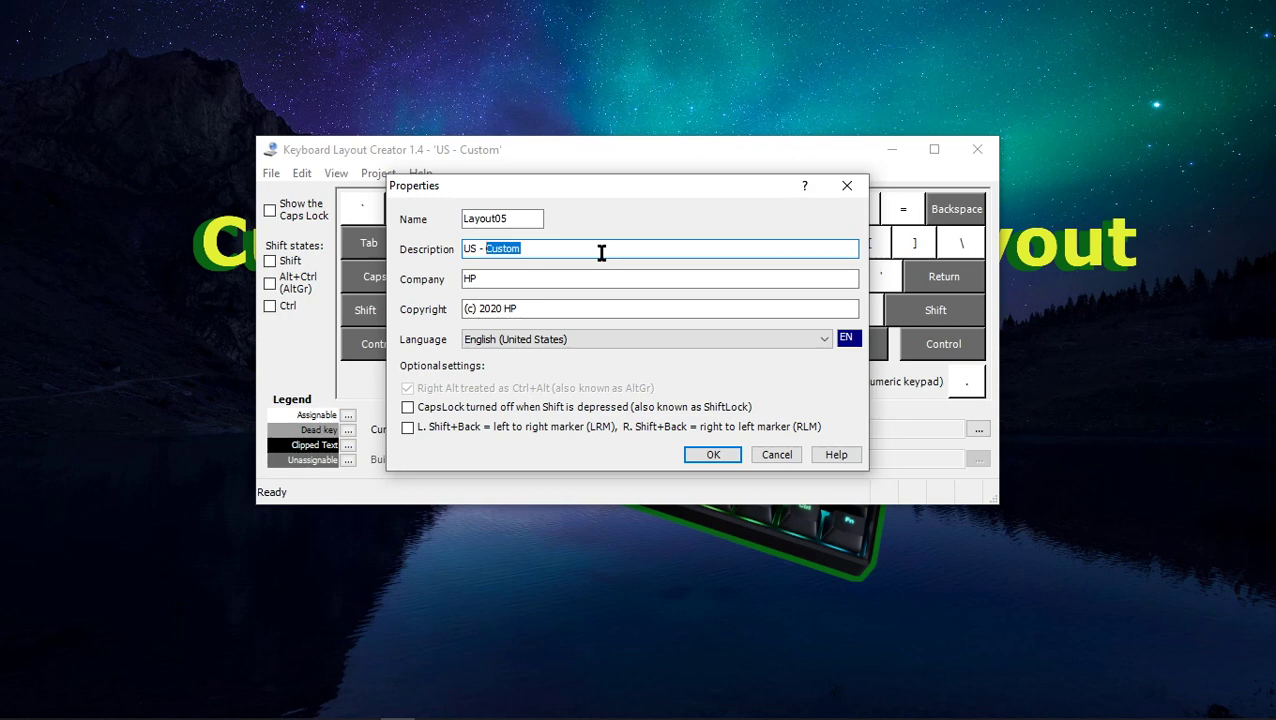
{"action": "type", "text": "Number"}
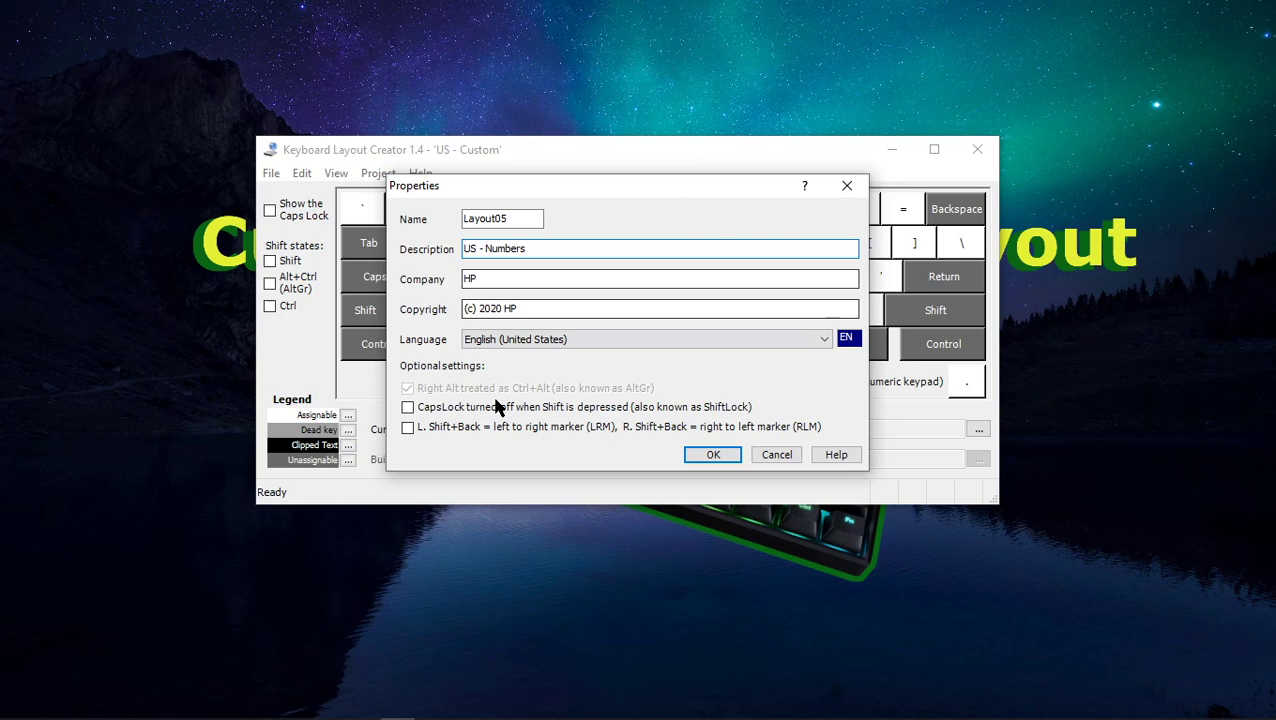
{"action": "left_click", "coordinate": [725, 455]}
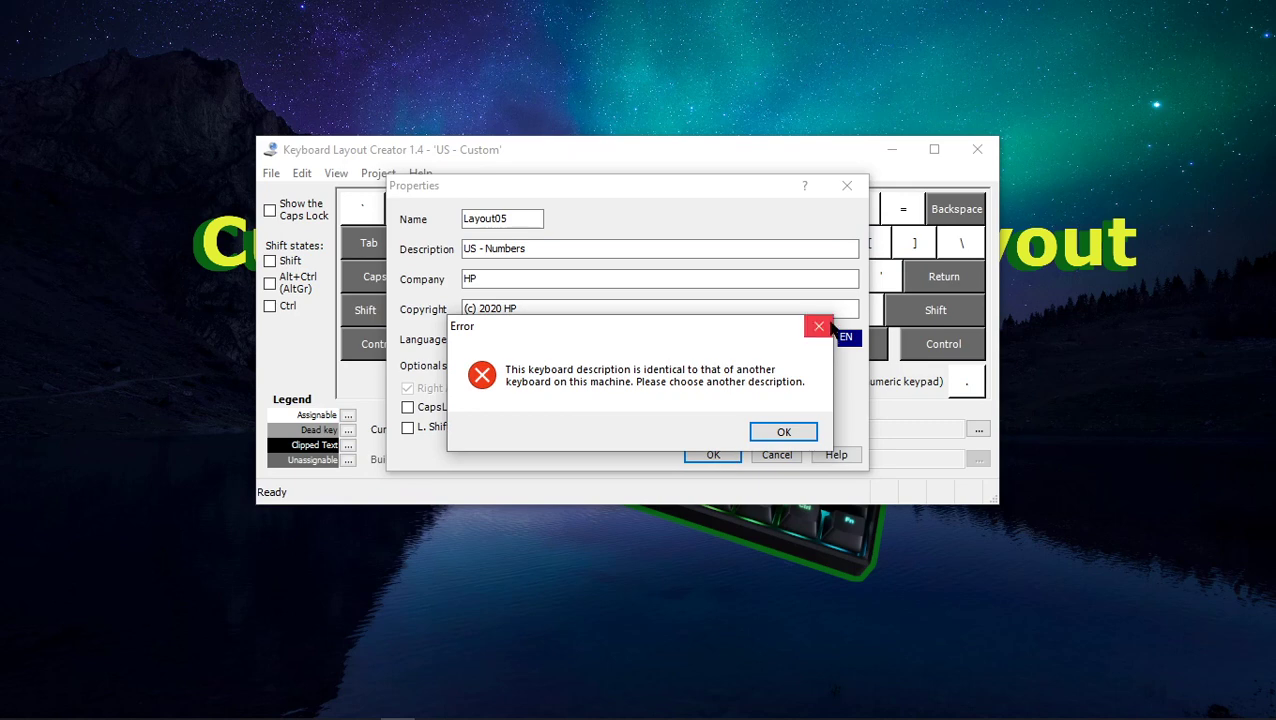
{"action": "left_click", "coordinate": [818, 326]}
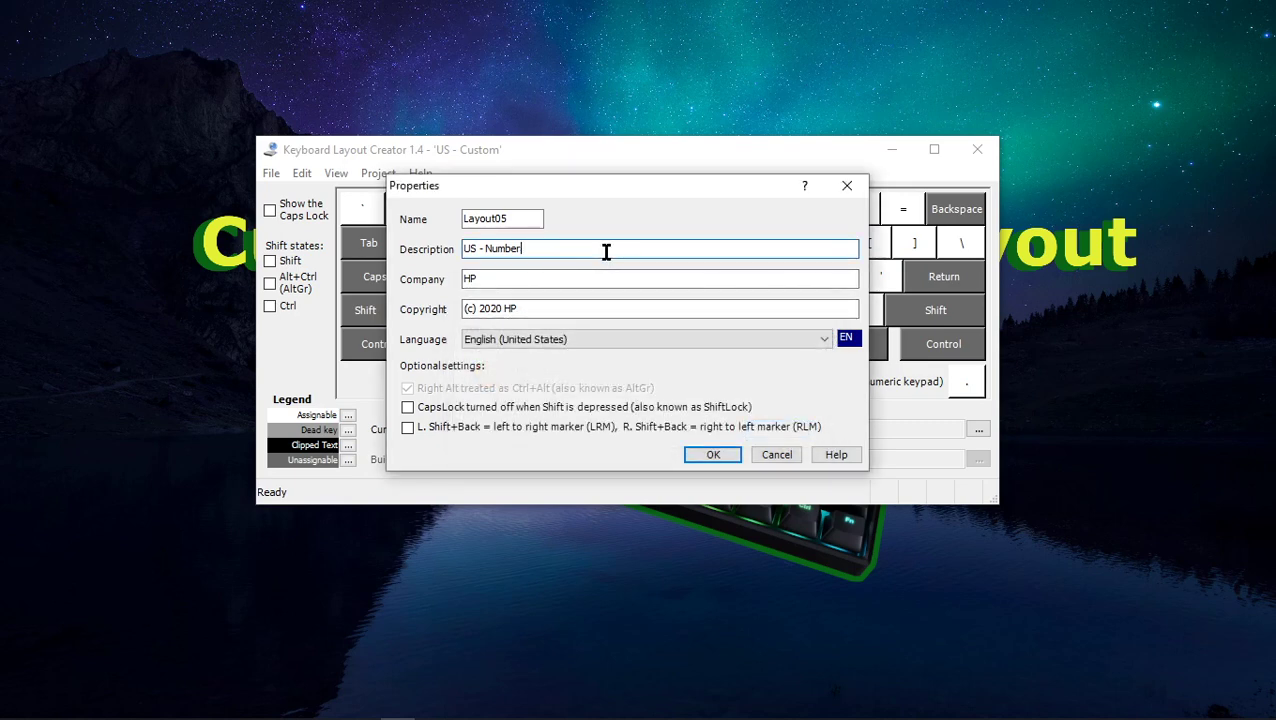
{"action": "key", "text": "BackSpace"}
{"action": "key", "text": "Return"}
- Save the layout source file as 'US - Number'
{"action": "key", "text": "ctrl+s"}
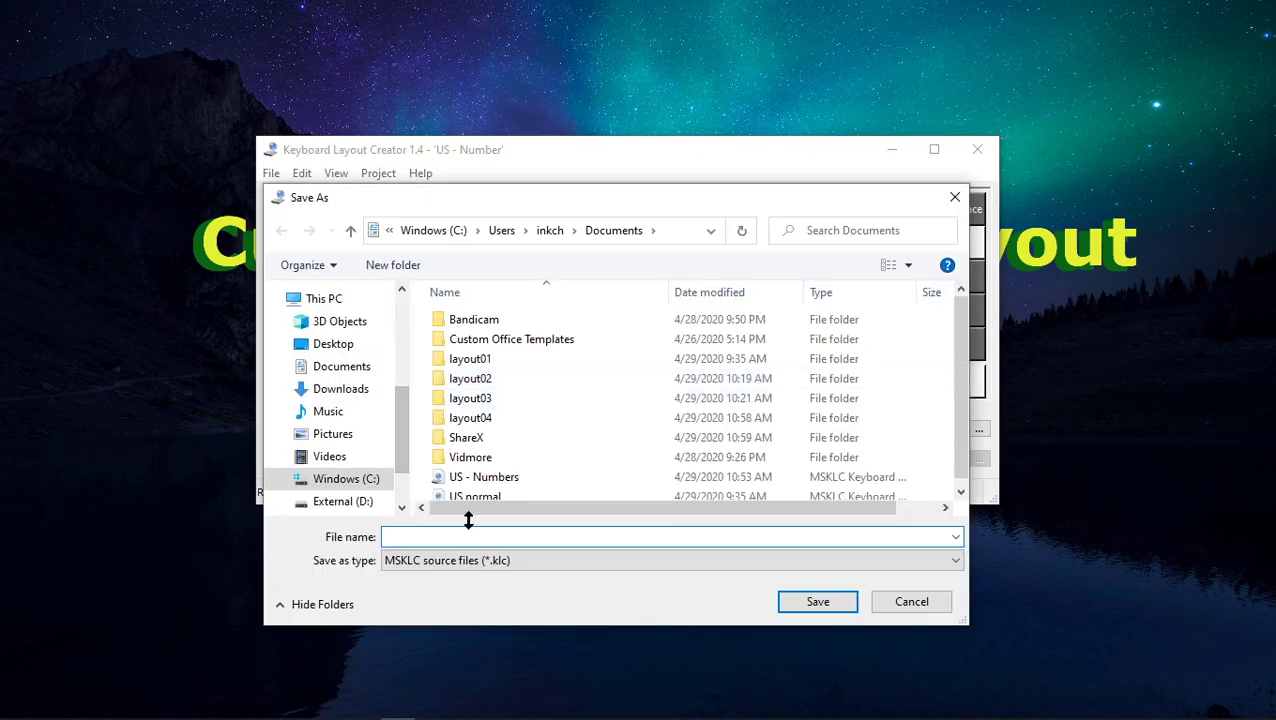
{"action": "type", "text": "US - "}
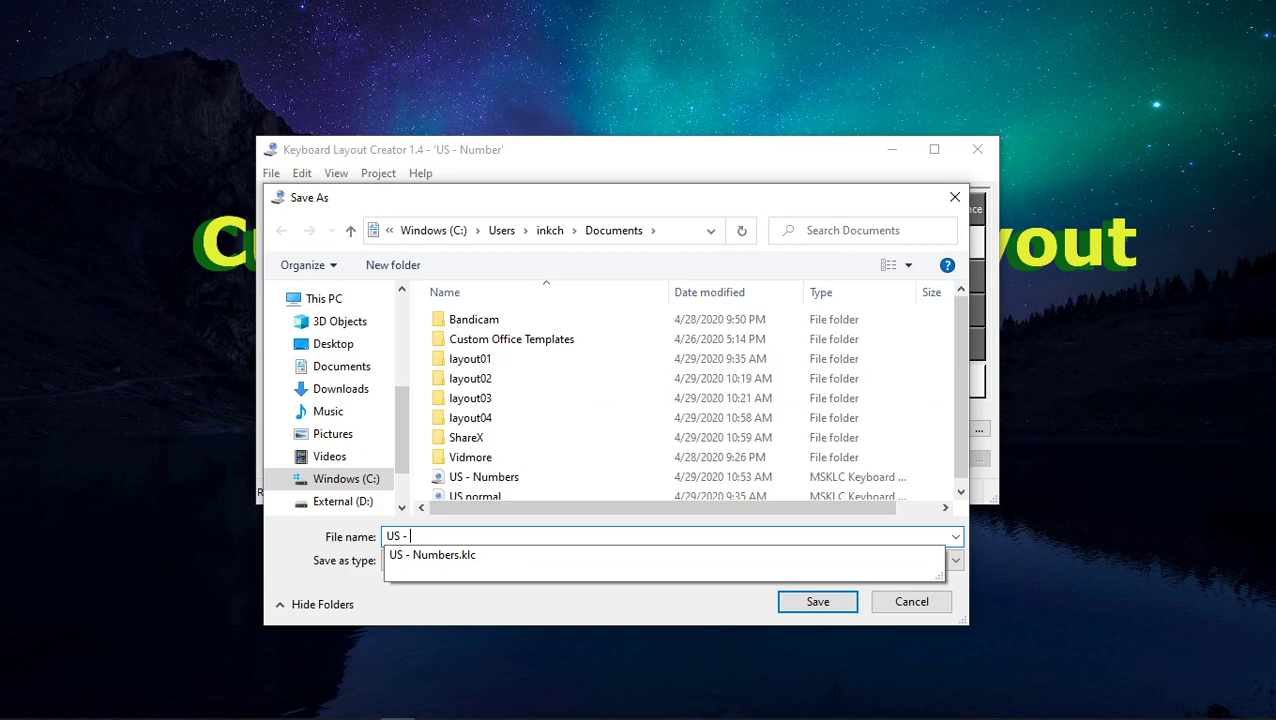
{"action": "type", "text": "Number"}
{"action": "key", "text": "Escape"}
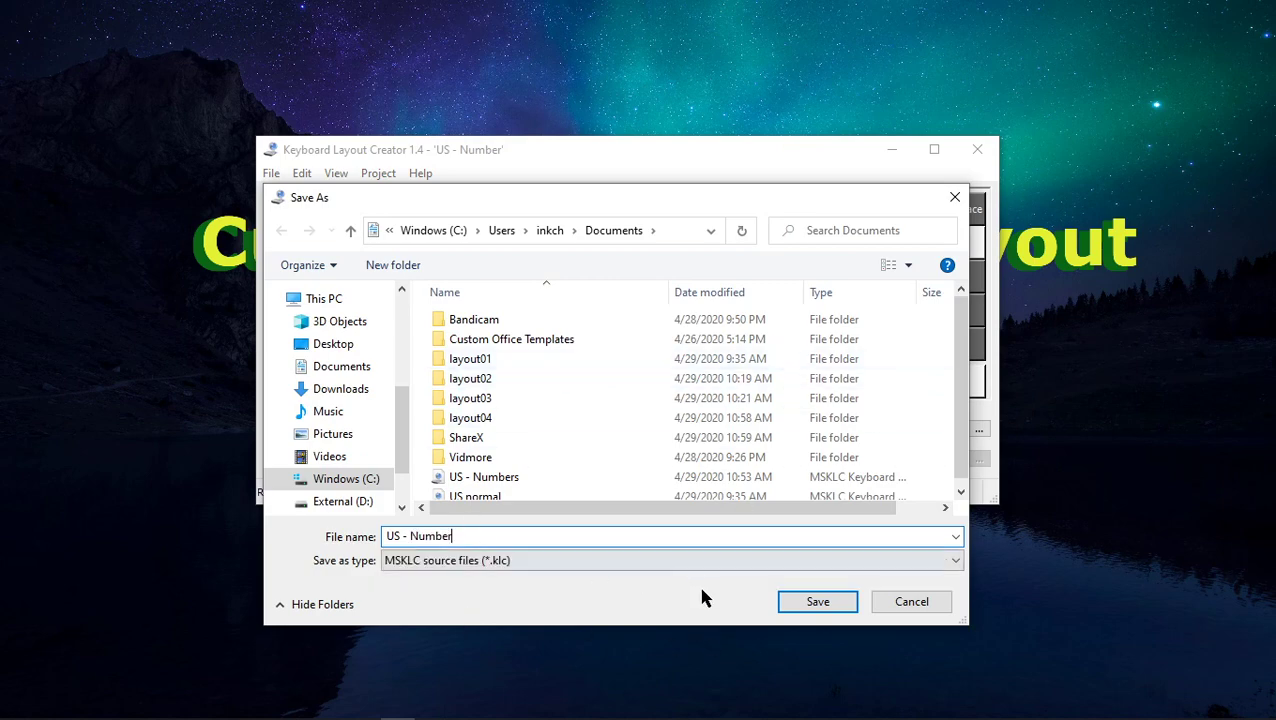
{"action": "left_click", "coordinate": [814, 603]}
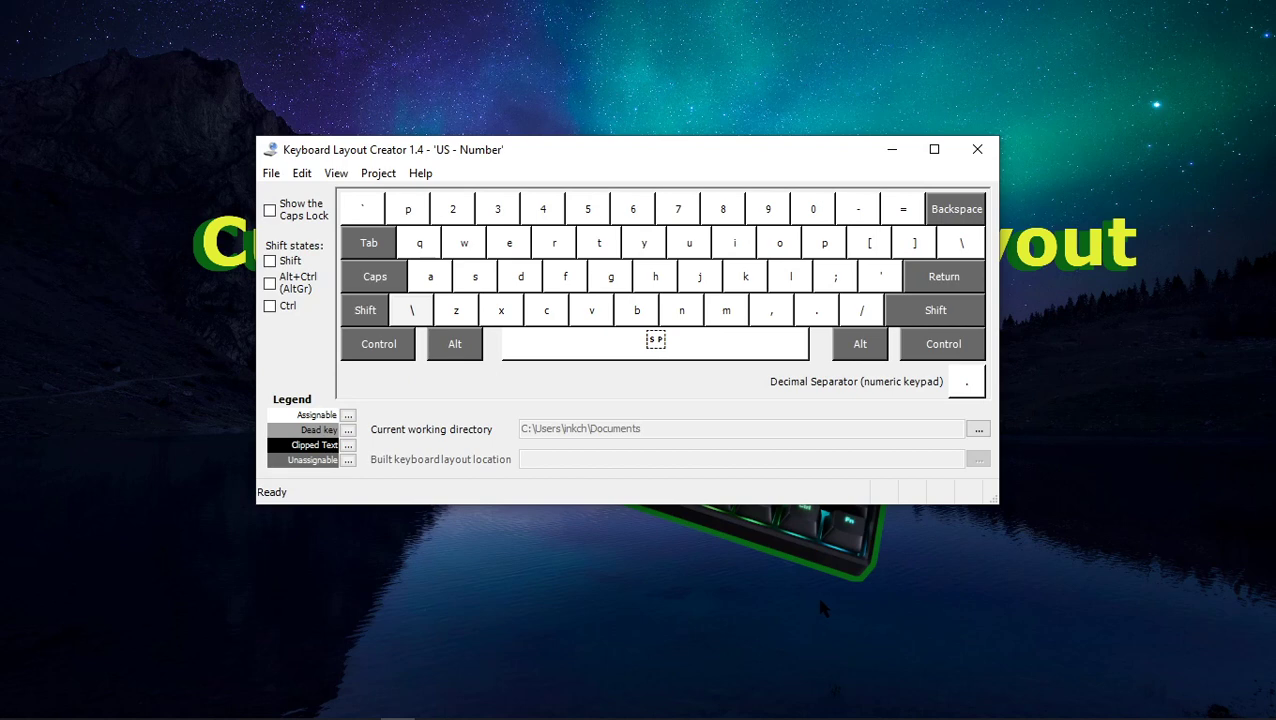
- Build the installer package, close the verification warnings log, and open the output folder
{"action": "left_click", "coordinate": [382, 174]}
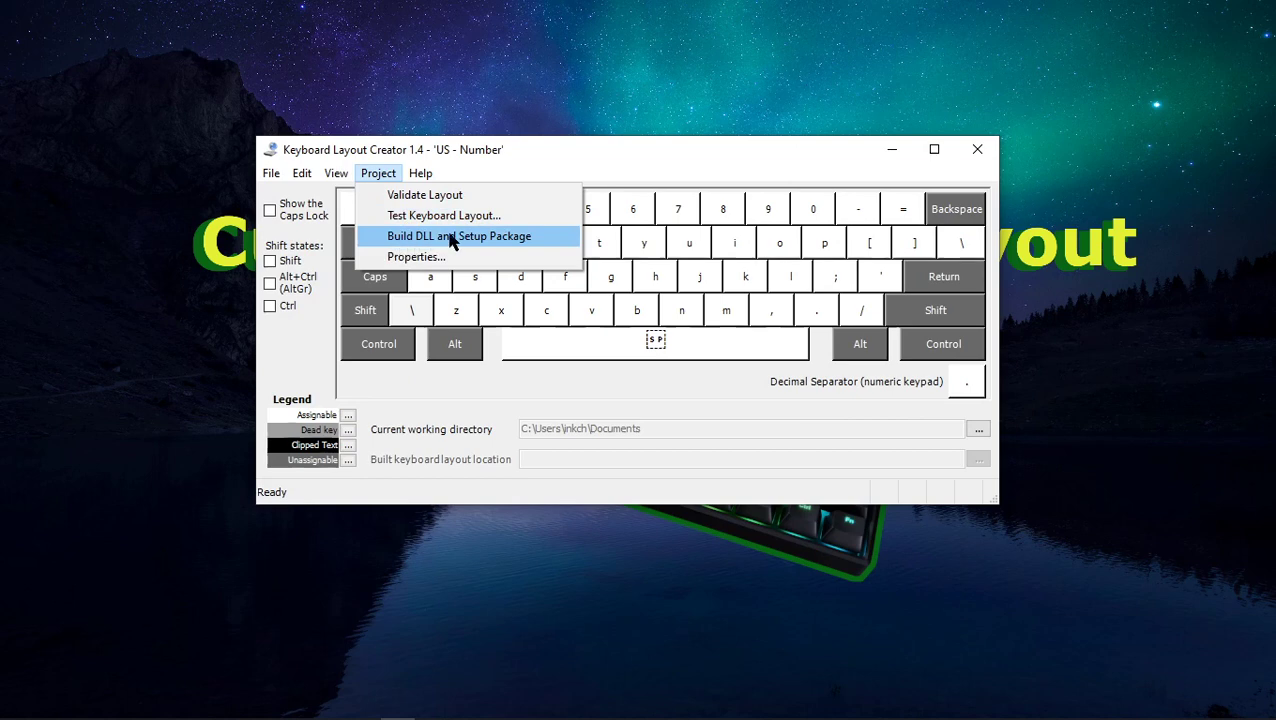
{"action": "left_click", "coordinate": [528, 240]}
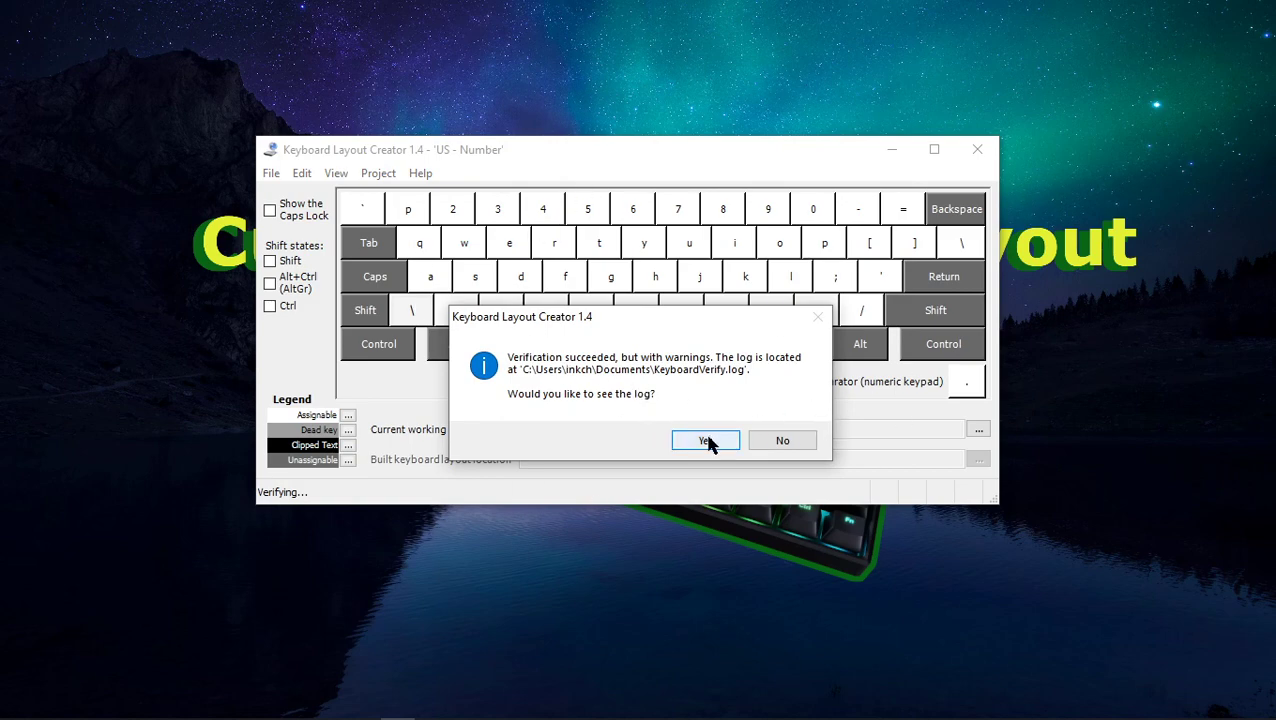
{"action": "left_click", "coordinate": [707, 440]}
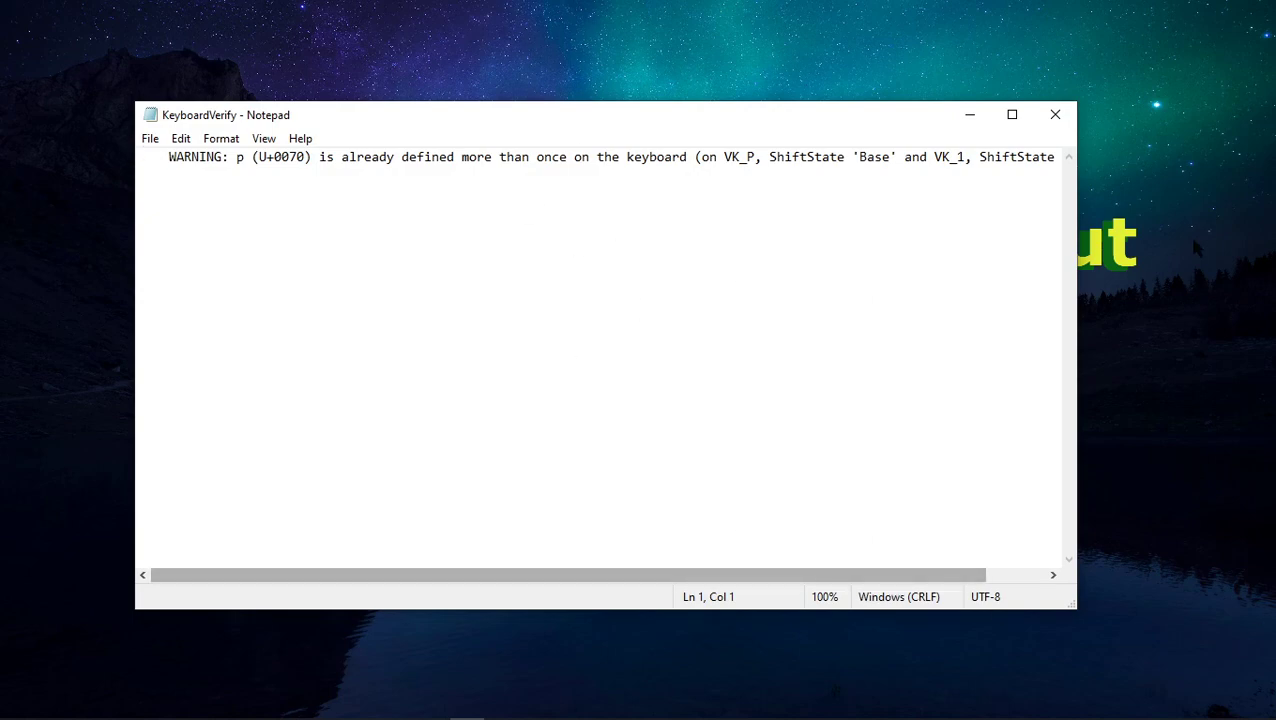
{"action": "left_click", "coordinate": [1058, 116]}
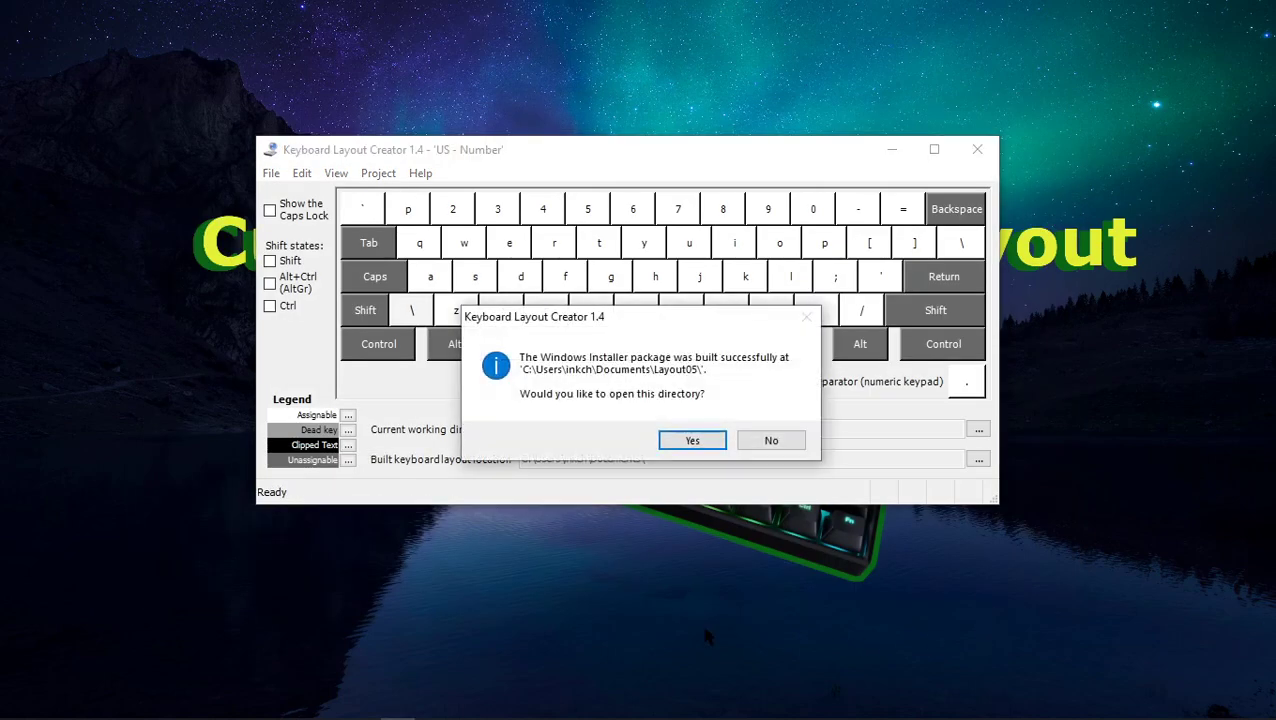
{"action": "left_click", "coordinate": [694, 441]}
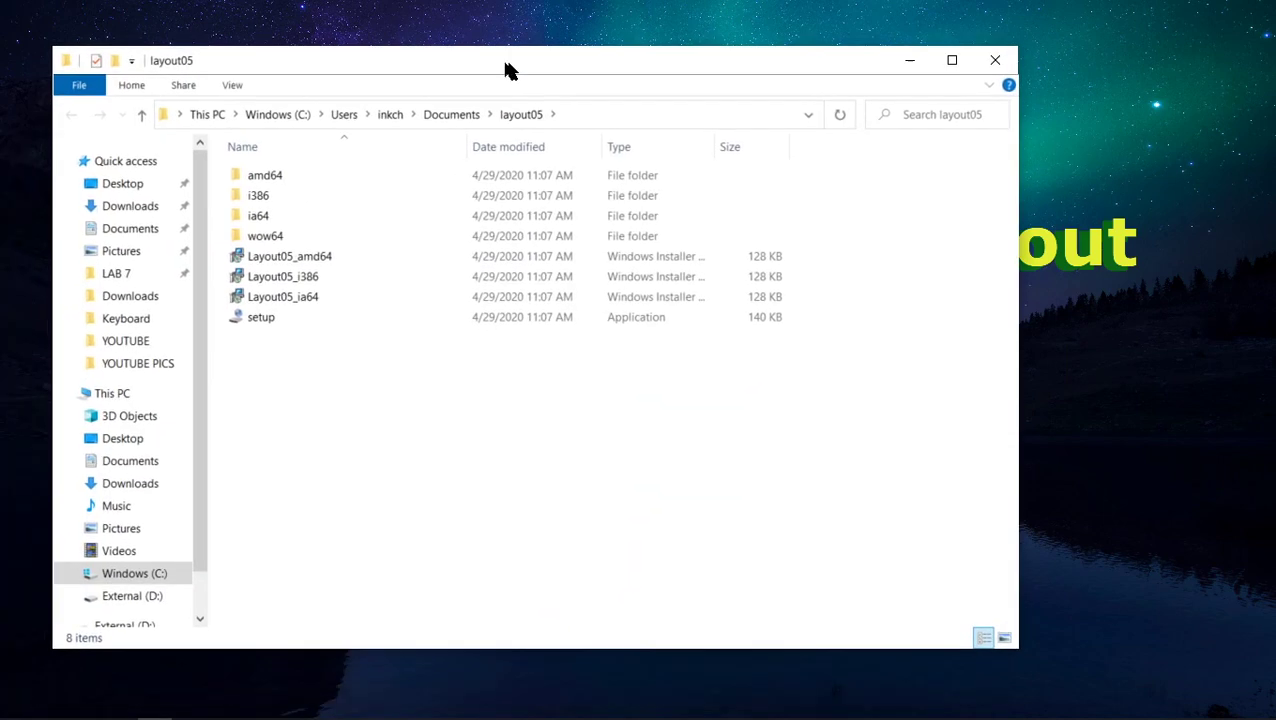
- Run setup in the layout05 folder to install US - Number and close the completion message
{"action": "left_click_drag", "start_coordinate": [507, 71], "coordinate": [535, 72]}
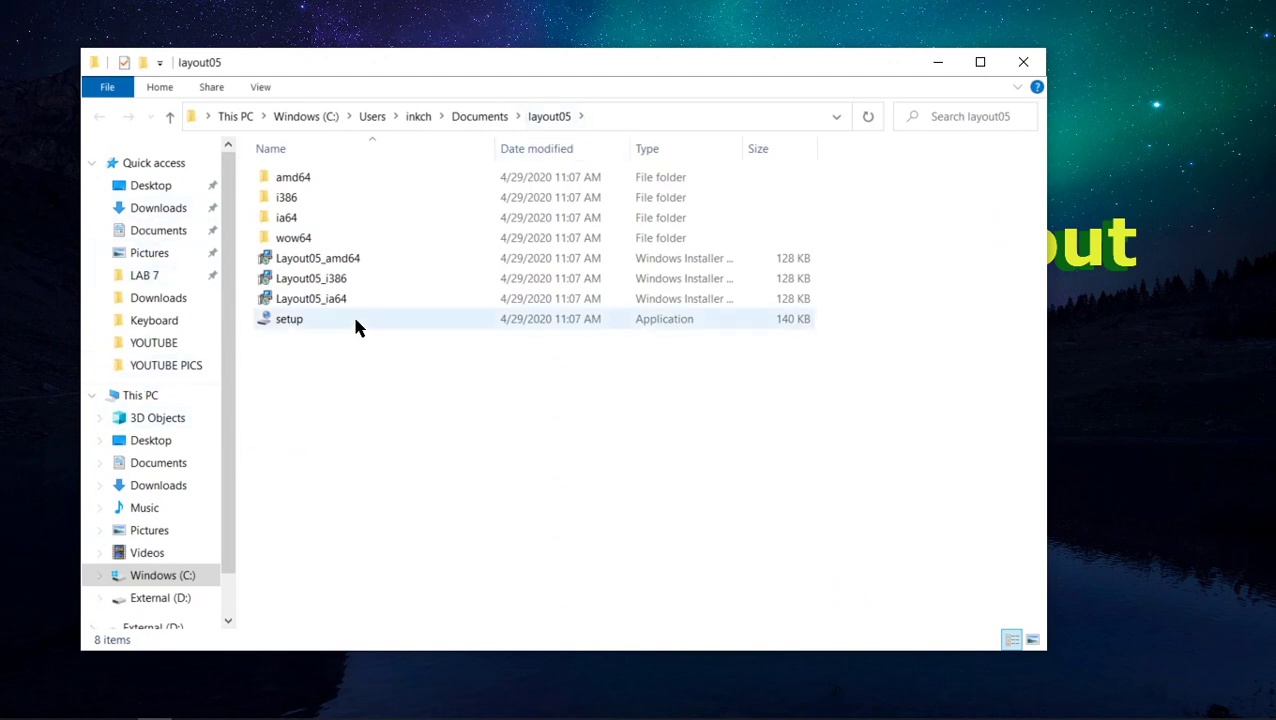
{"action": "mouse_move", "coordinate": [328, 320]}
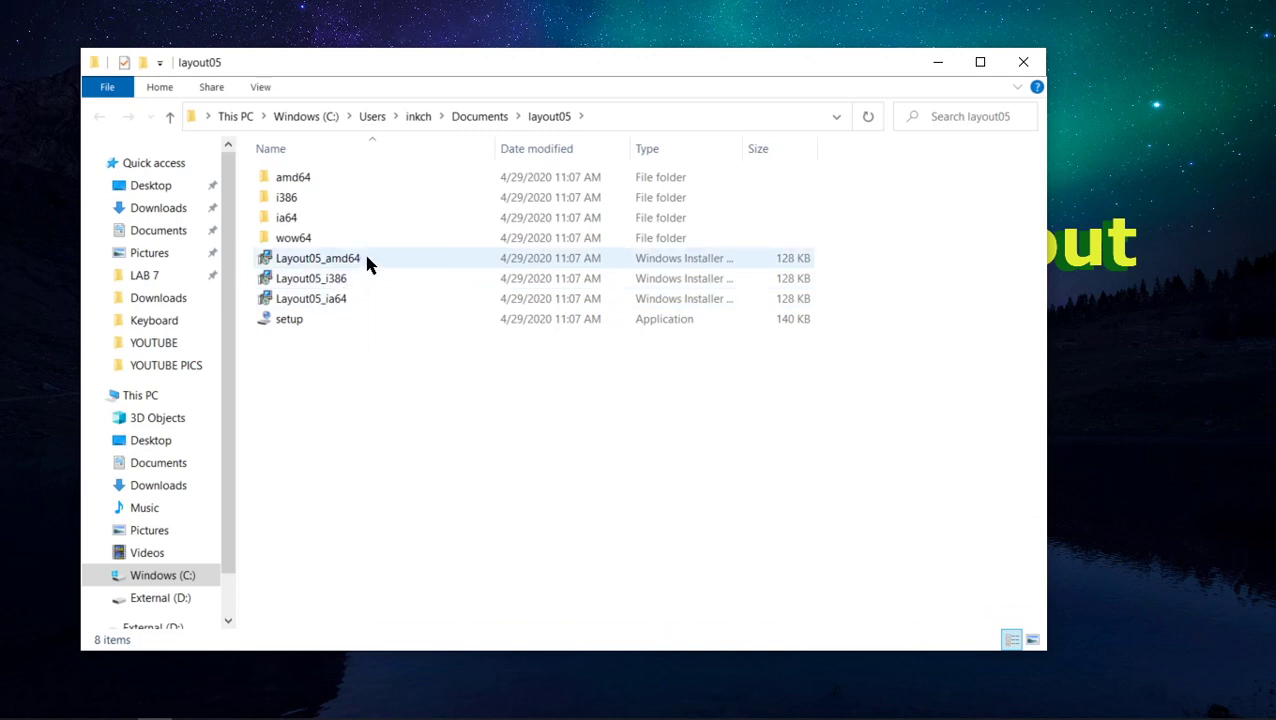
{"action": "mouse_move", "coordinate": [366, 256]}
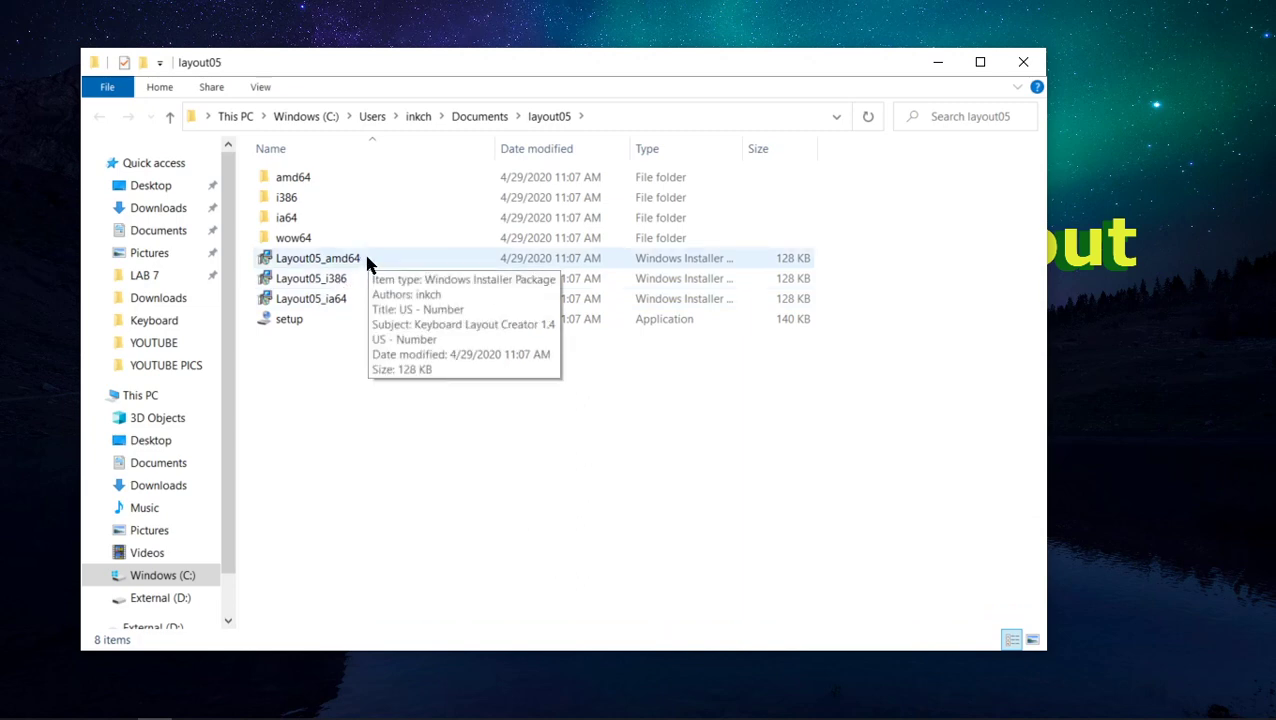
{"action": "left_click", "coordinate": [322, 322]}
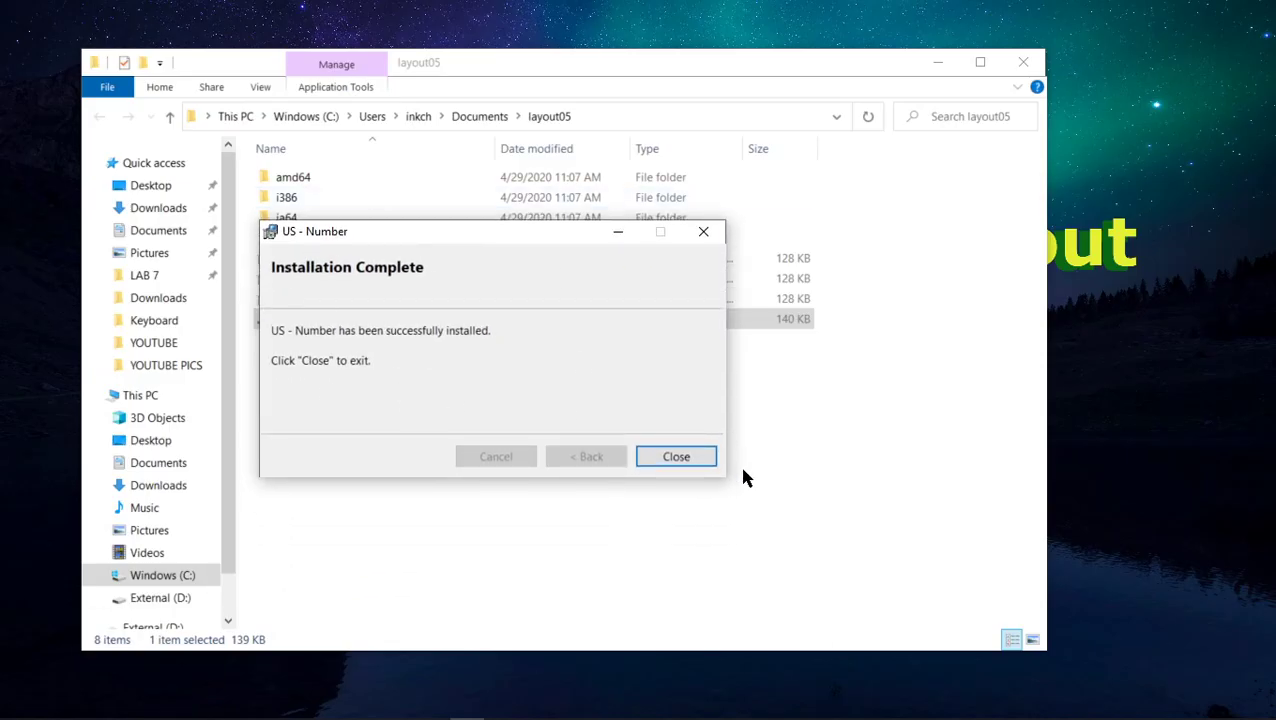
{"action": "left_click", "coordinate": [687, 457]}
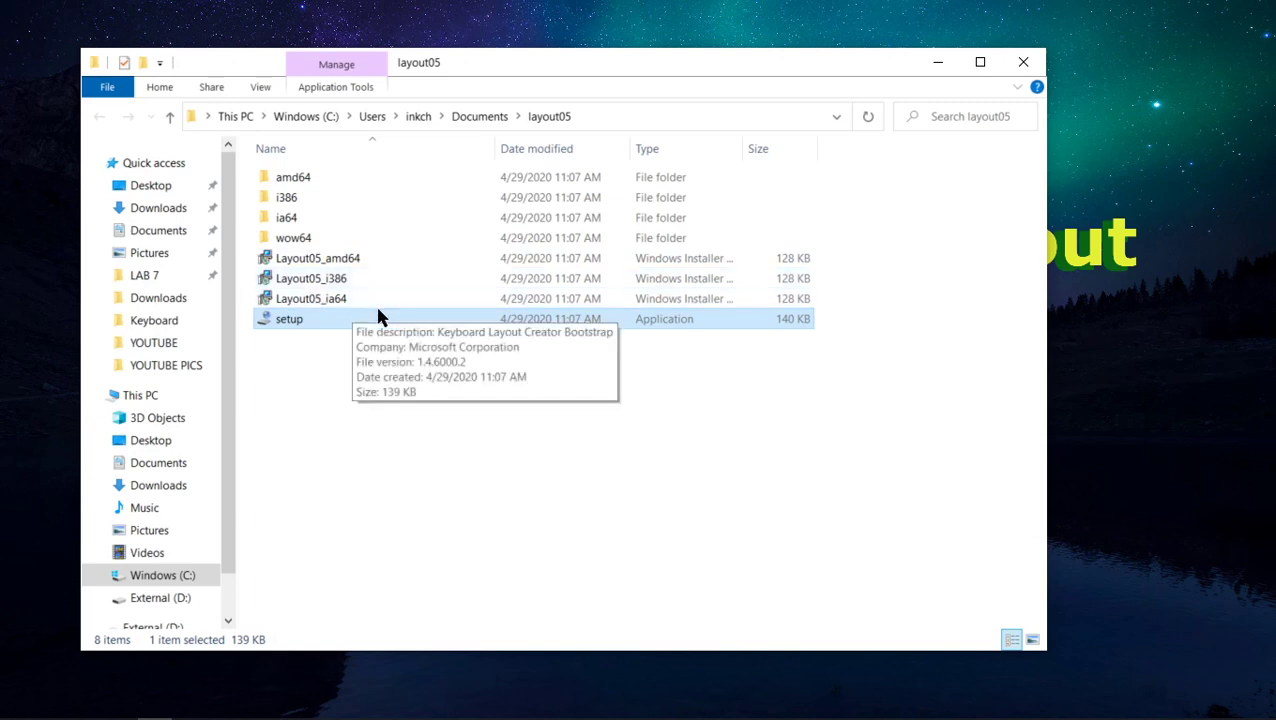
{"action": "mouse_move", "coordinate": [355, 305]}
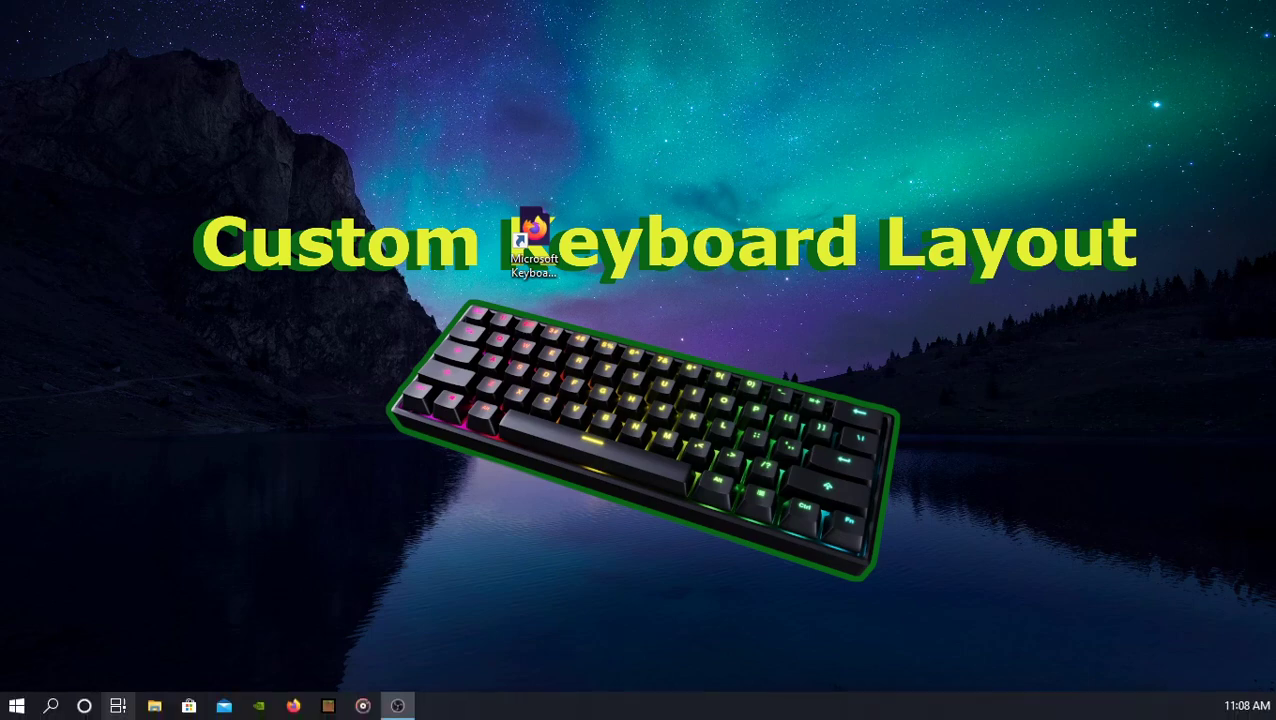
- Open the English (United States) language options under Settings > Time & Language > Language
{"action": "left_click", "coordinate": [17, 706]}
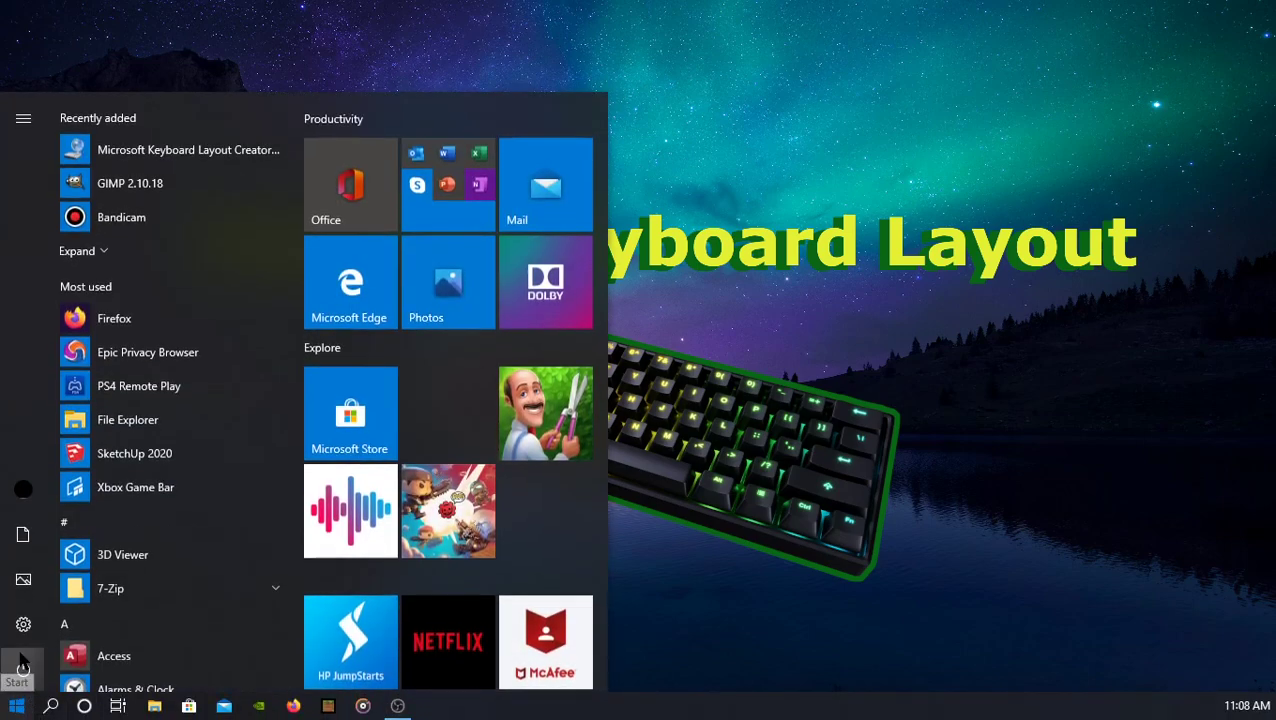
{"action": "left_click", "coordinate": [21, 623]}
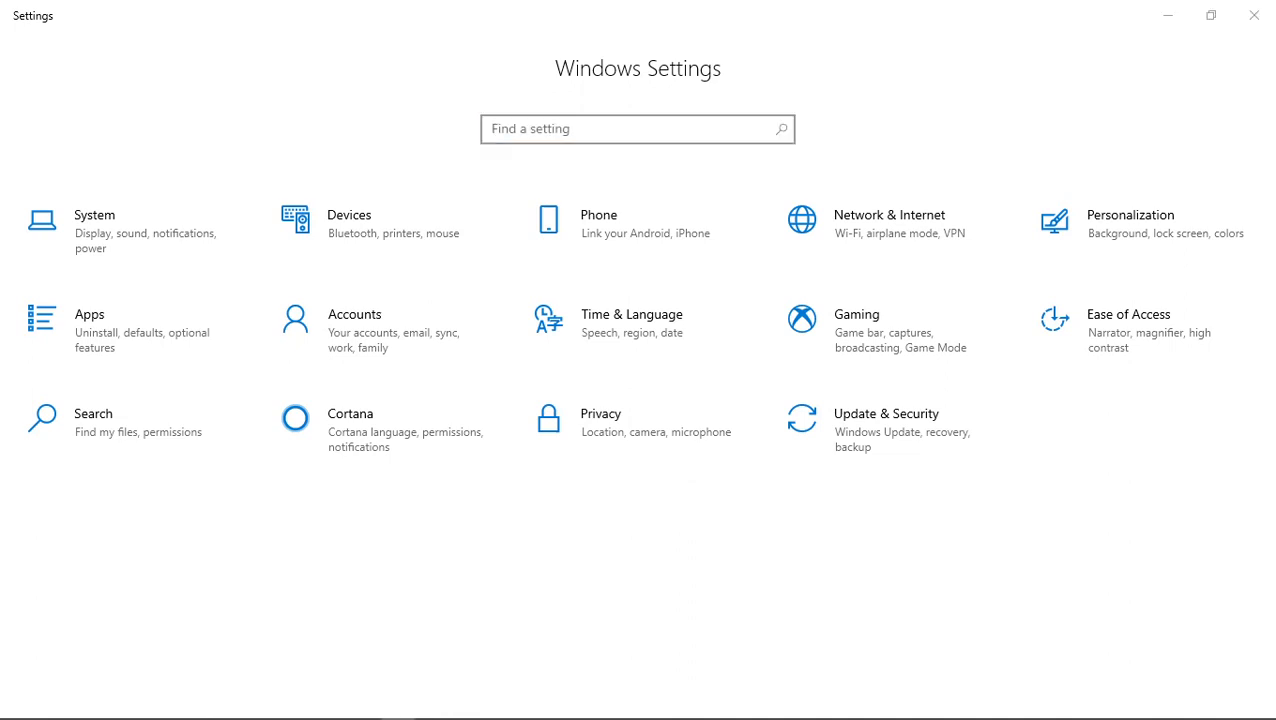
{"action": "left_click", "coordinate": [657, 336]}
{"action": "left_click", "coordinate": [162, 302]}
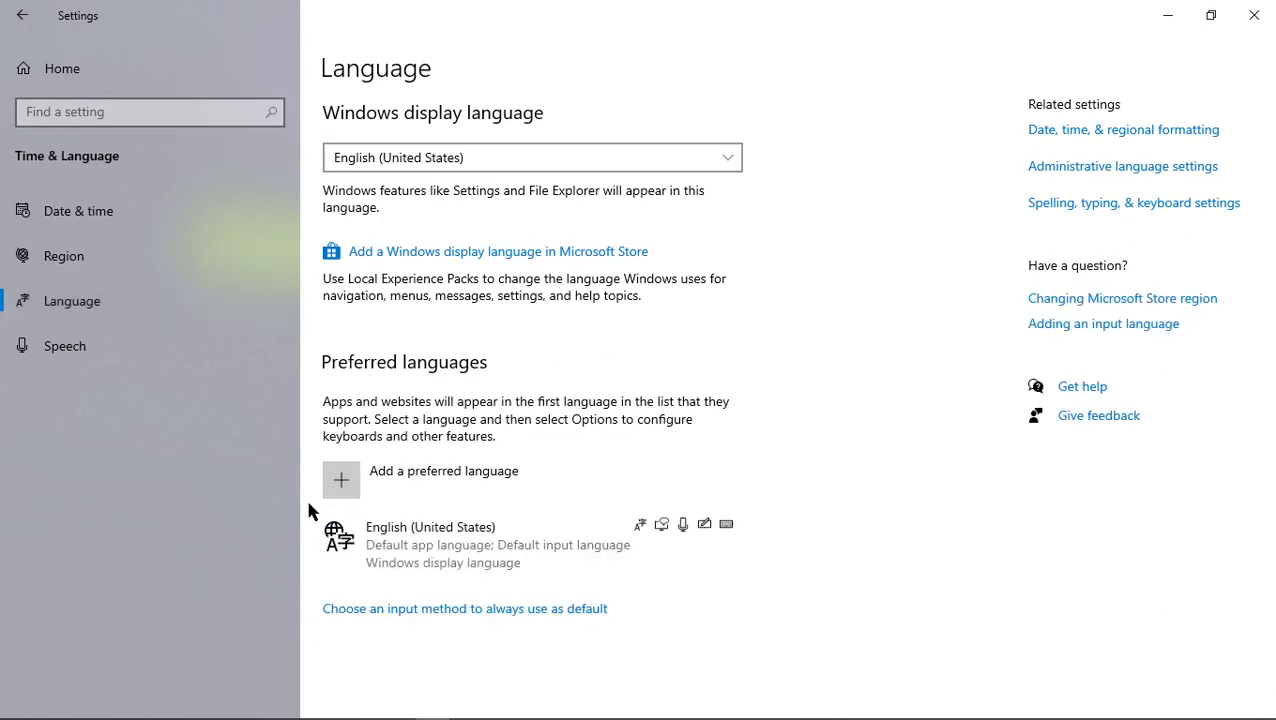
{"action": "left_click", "coordinate": [447, 549]}
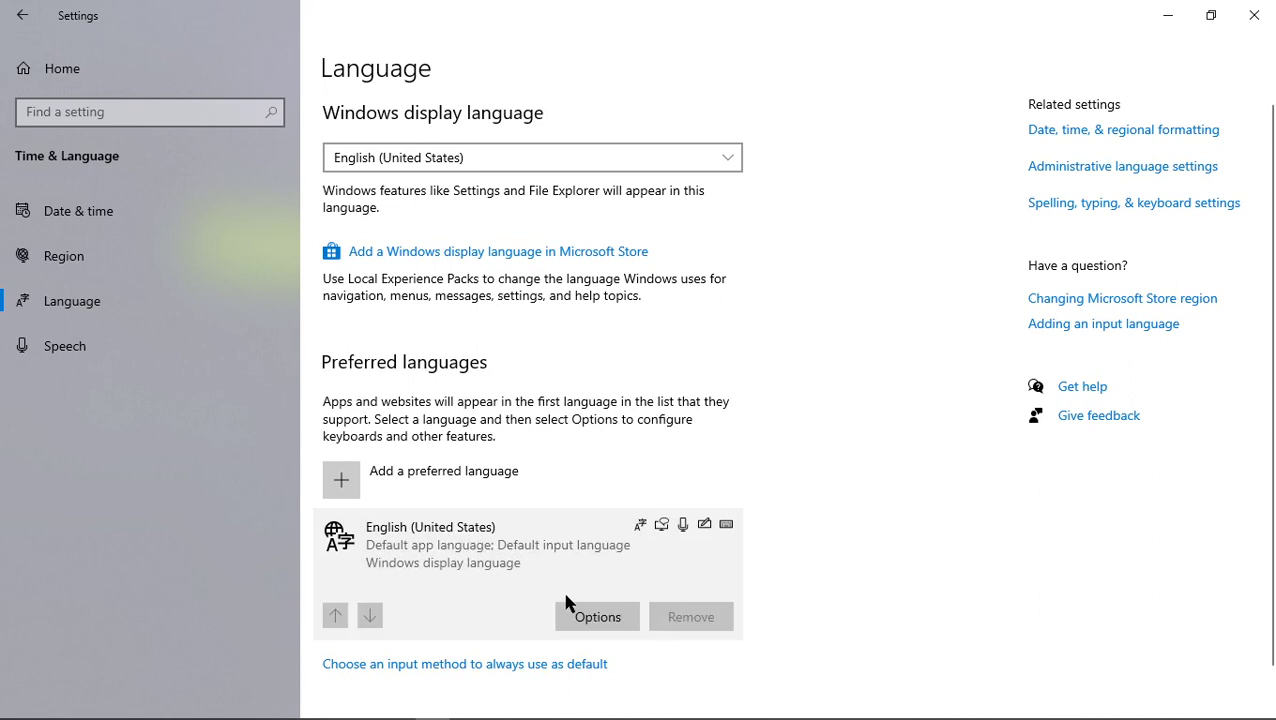
{"action": "left_click", "coordinate": [590, 617]}
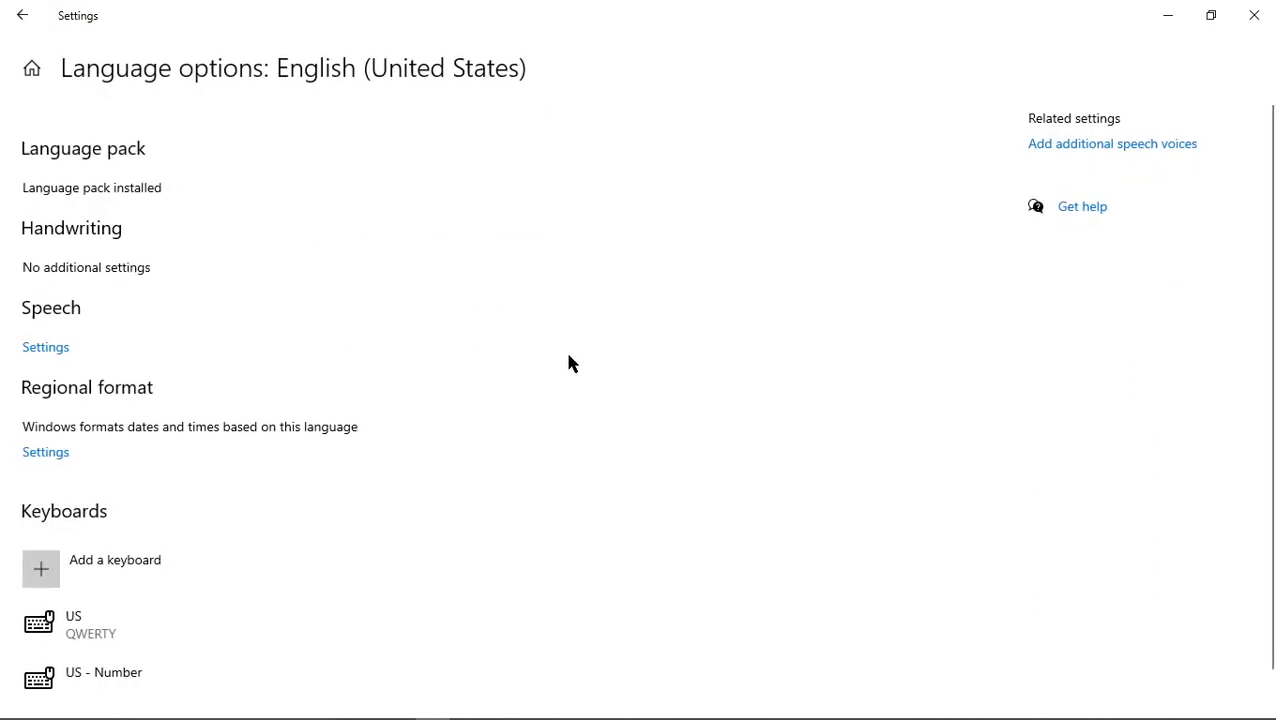
- Remove the US QWERTY keyboard, leaving US - Number, and close the keyboard list without adding one
{"action": "scroll", "coordinate": [480, 190], "scroll_direction": "down", "scroll_amount": 1}
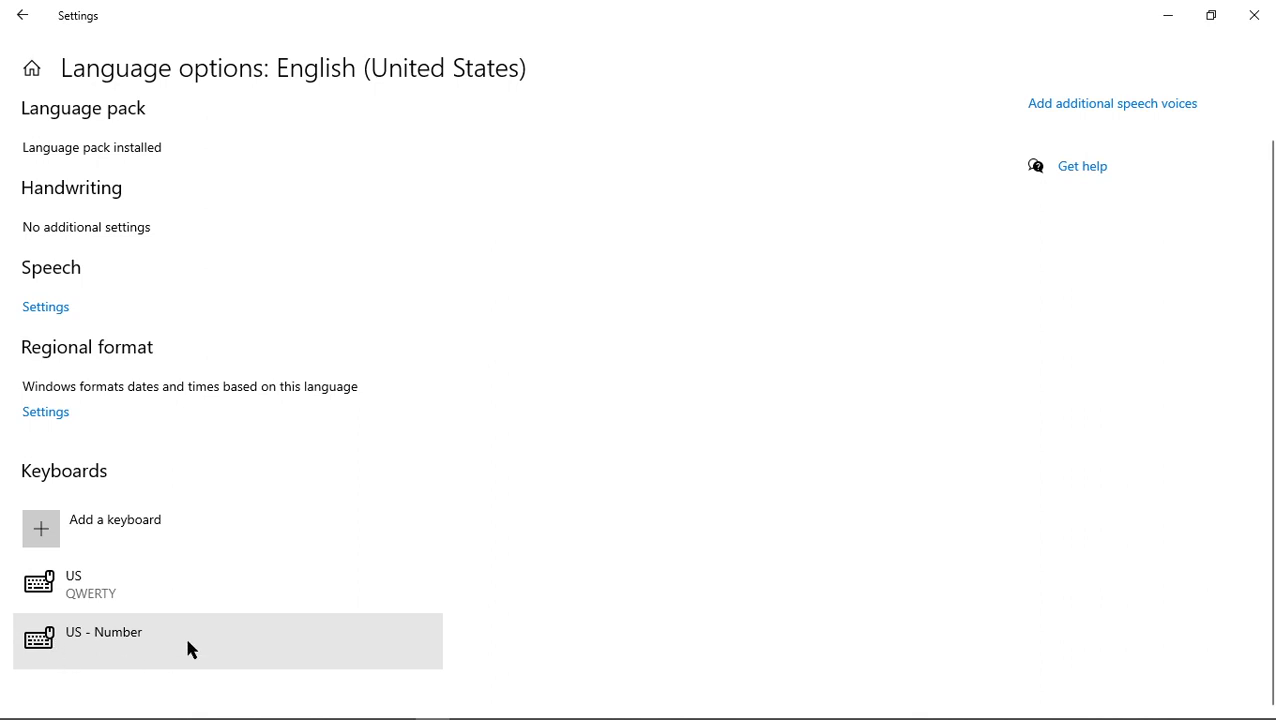
{"action": "left_click", "coordinate": [145, 595]}
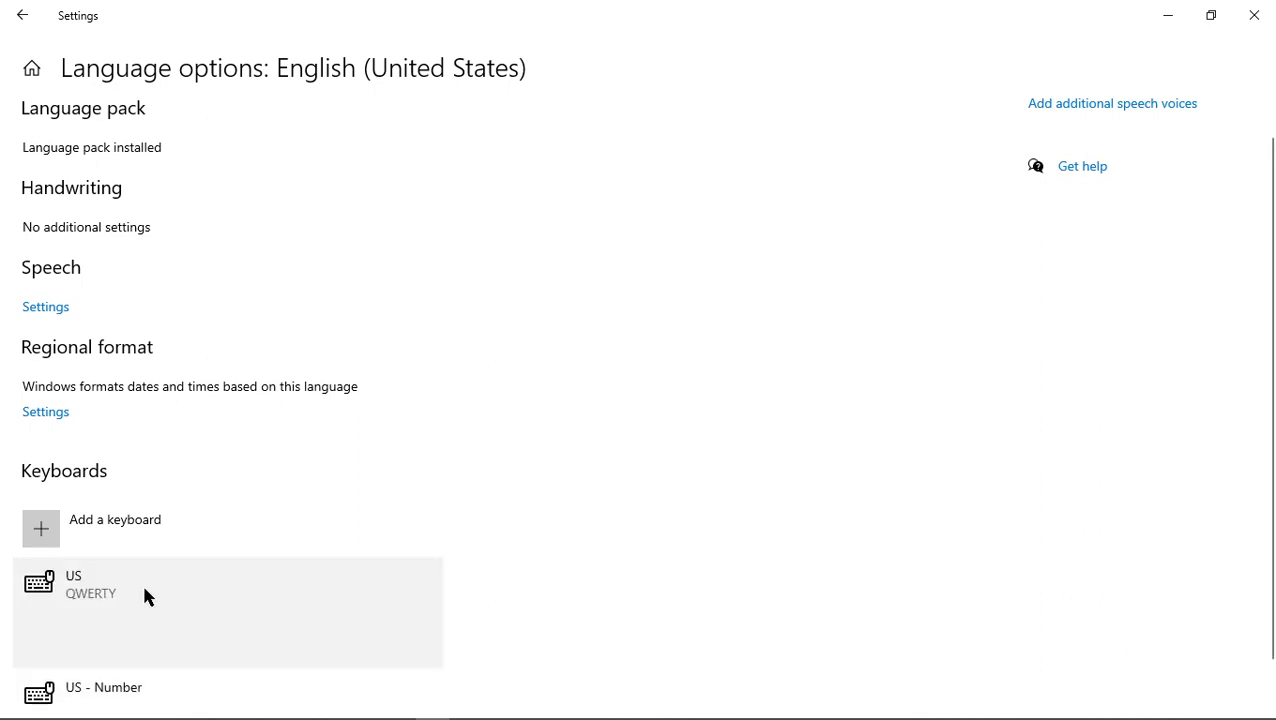
{"action": "left_click", "coordinate": [375, 643]}
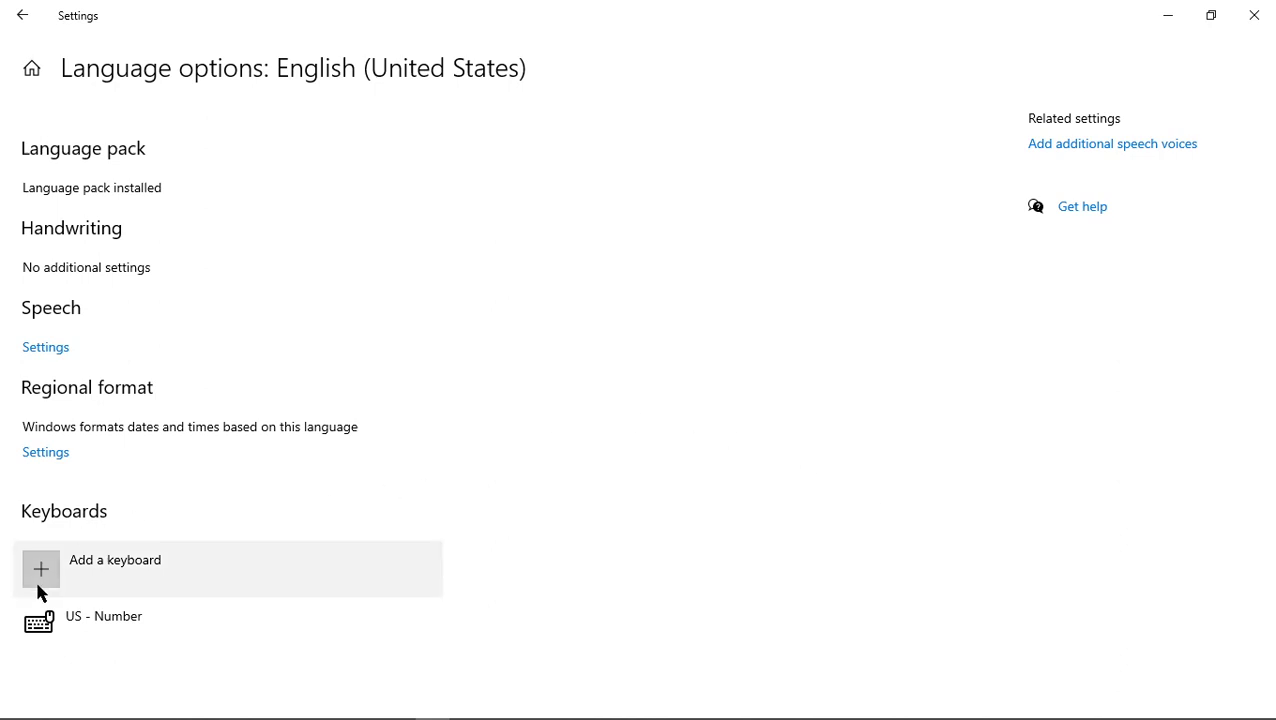
{"action": "left_click", "coordinate": [41, 575]}
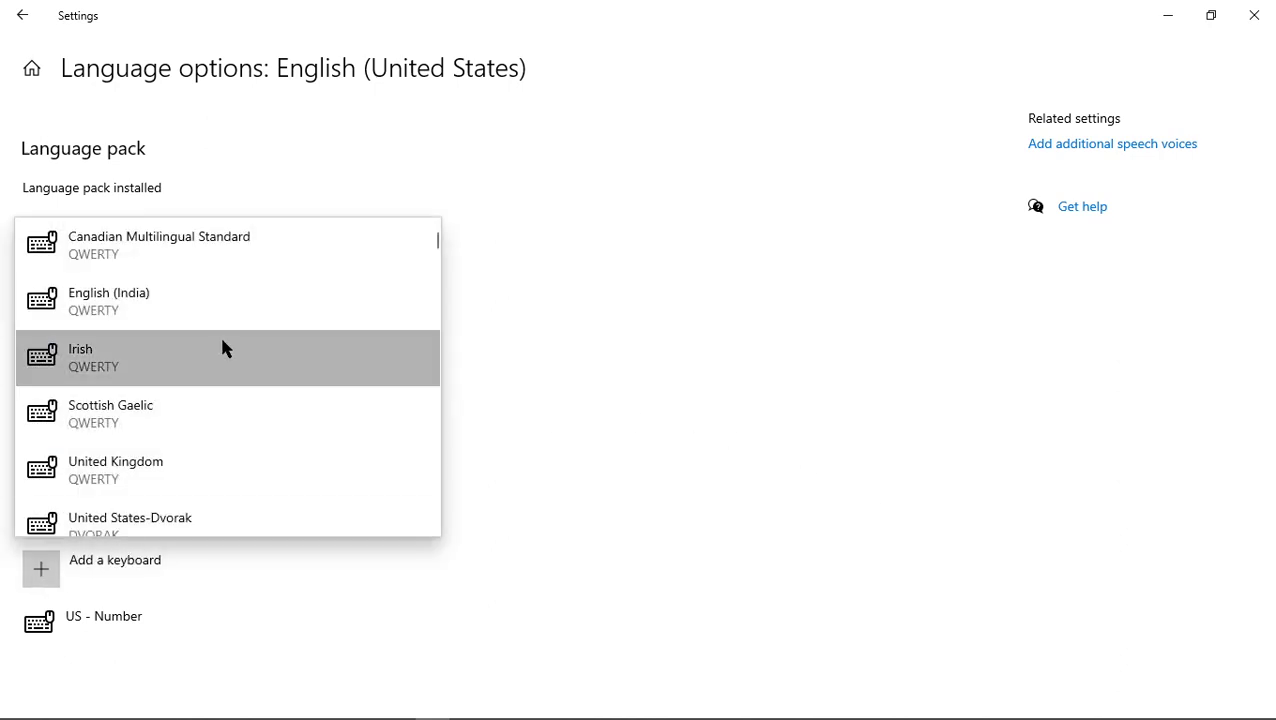
{"action": "scroll", "coordinate": [408, 263], "scroll_direction": "down", "scroll_amount": 5}
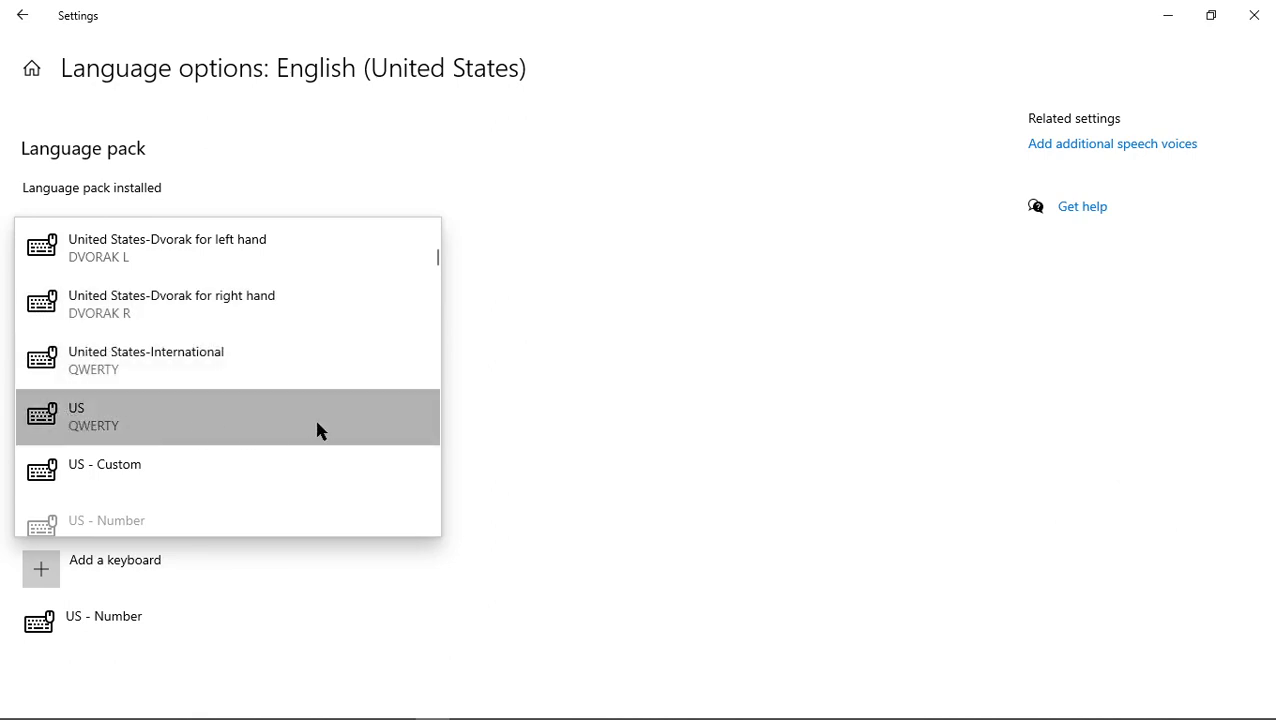
{"action": "left_click", "coordinate": [627, 340]}
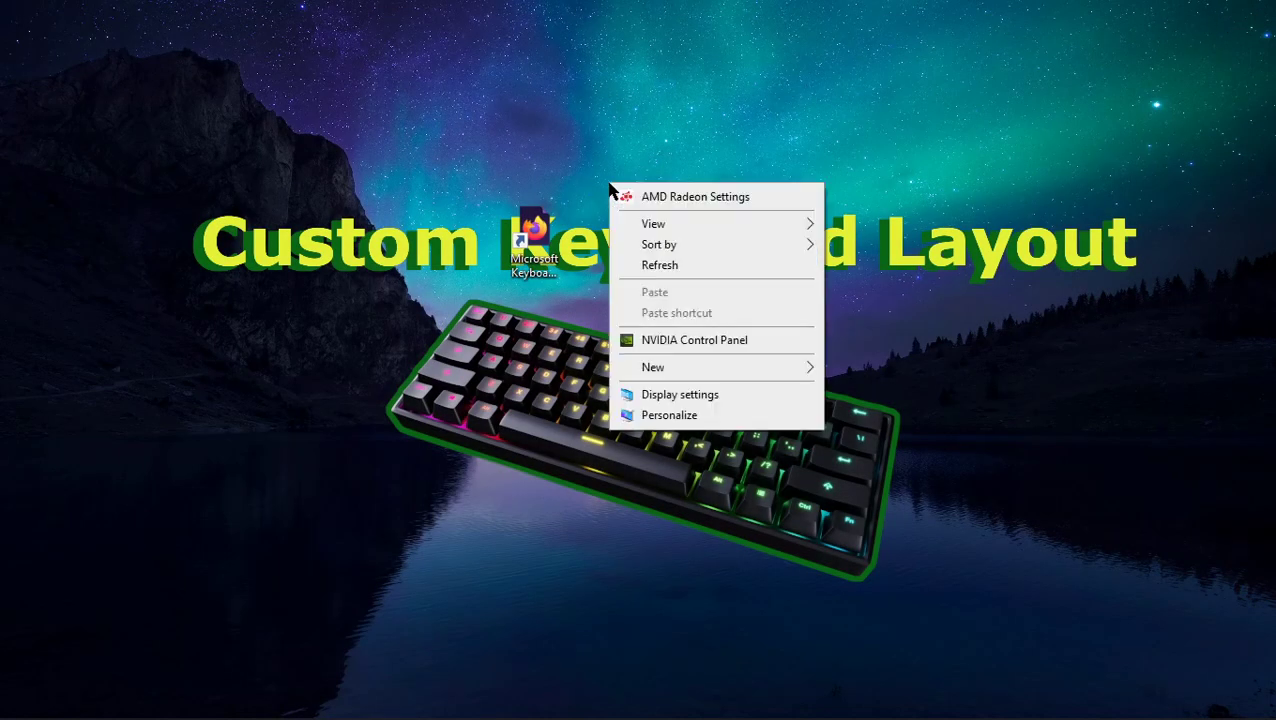
- Create and open a new desktop text document, then type 'ppppppppp2222222' and the remapped word key, giving 'ppppppppp2222222wordword'
{"action": "mouse_move", "coordinate": [755, 375]}
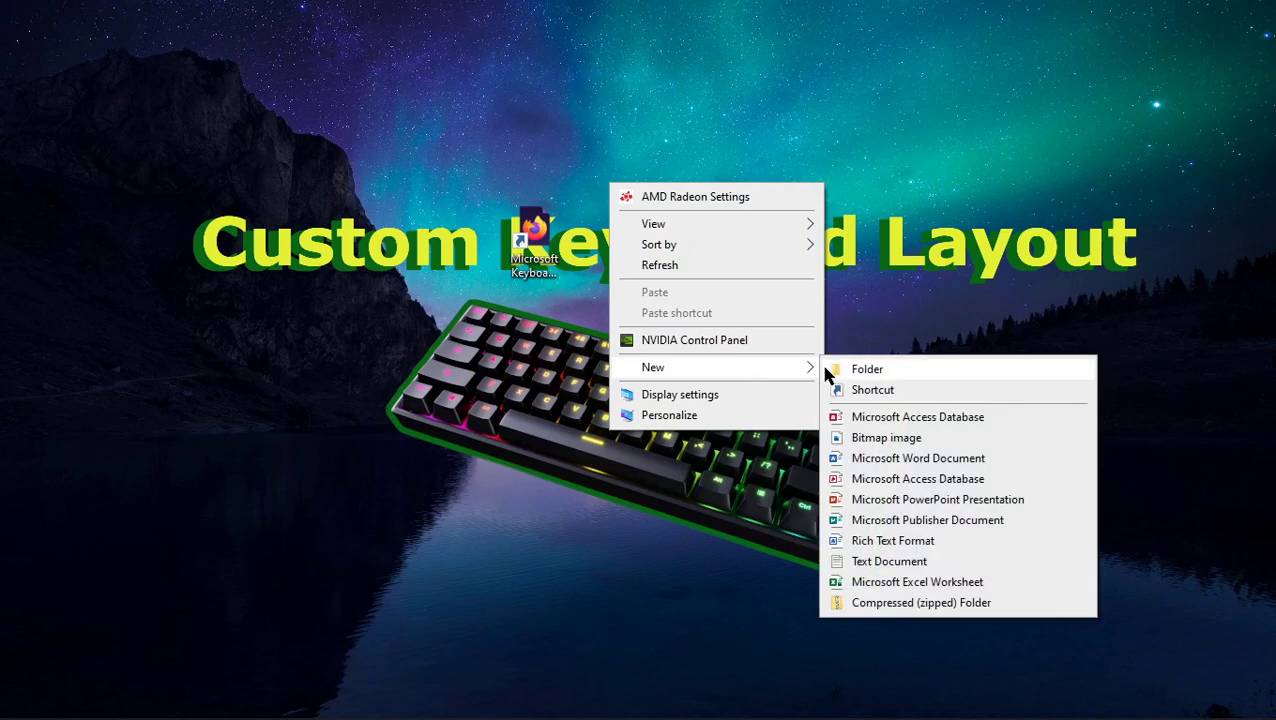
{"action": "left_click", "coordinate": [875, 562]}
{"action": "double_click", "coordinate": [606, 232]}
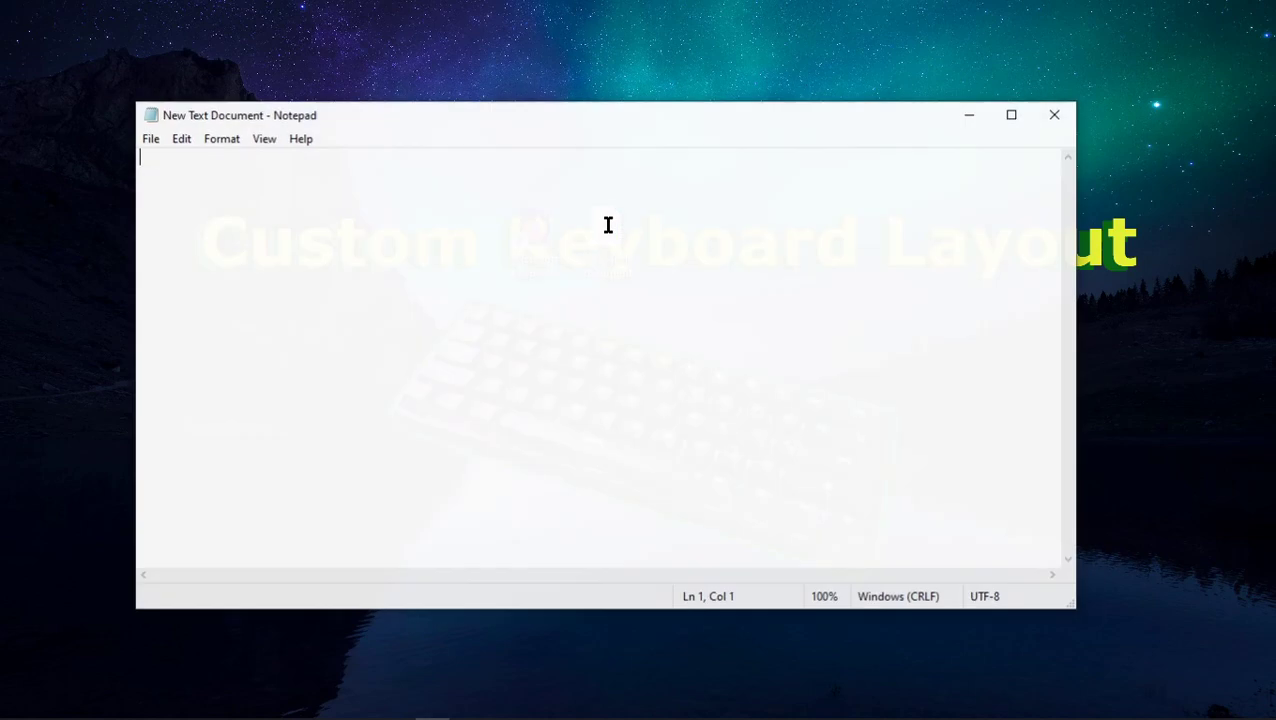
{"action": "type", "text": "ppp"}
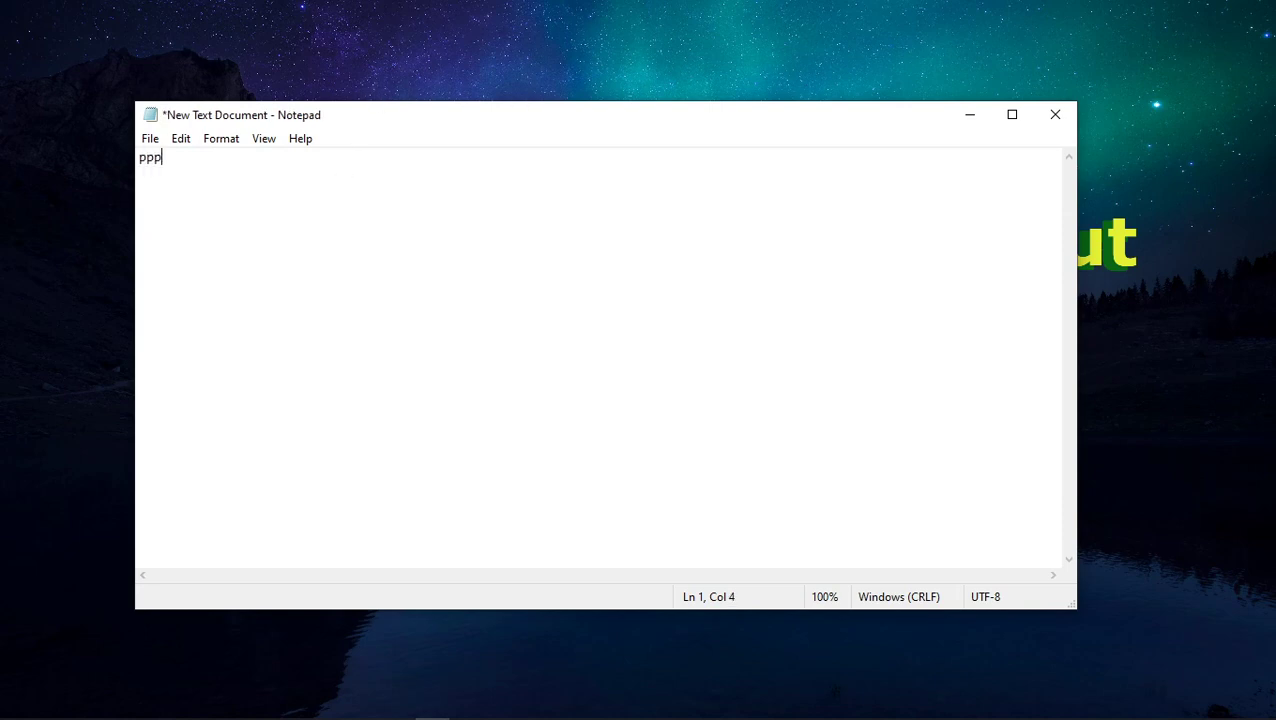
{"action": "type", "text": "pppppp2222222"}
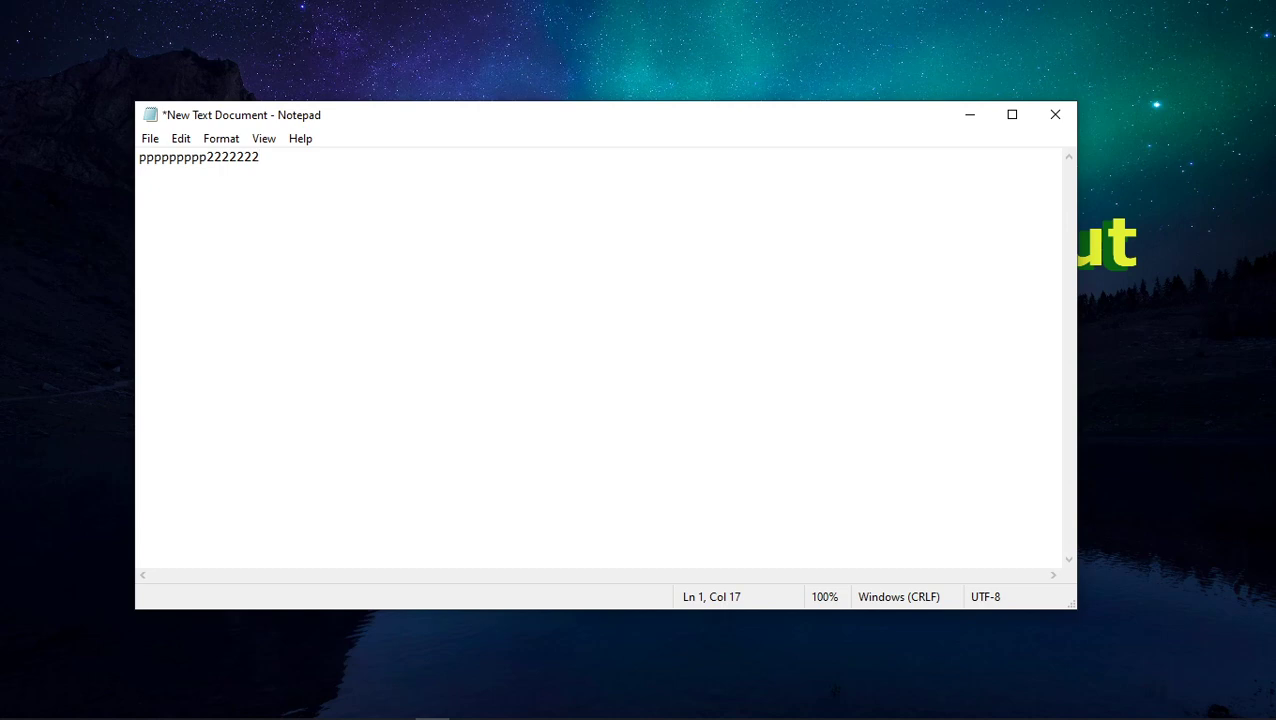
{"action": "key", "text": "ctrl+v"}
{"action": "key", "text": "ctrl+v"}
{"action": "key", "text": "ctrl+v"}
{"action": "key", "text": "ctrl+v"}
{"action": "key", "text": "ctrl+v"}
{"action": "key", "text": "ctrl+v"}
{"action": "key", "text": "ctrl+v"}
{"action": "key", "text": "ctrl+v"}
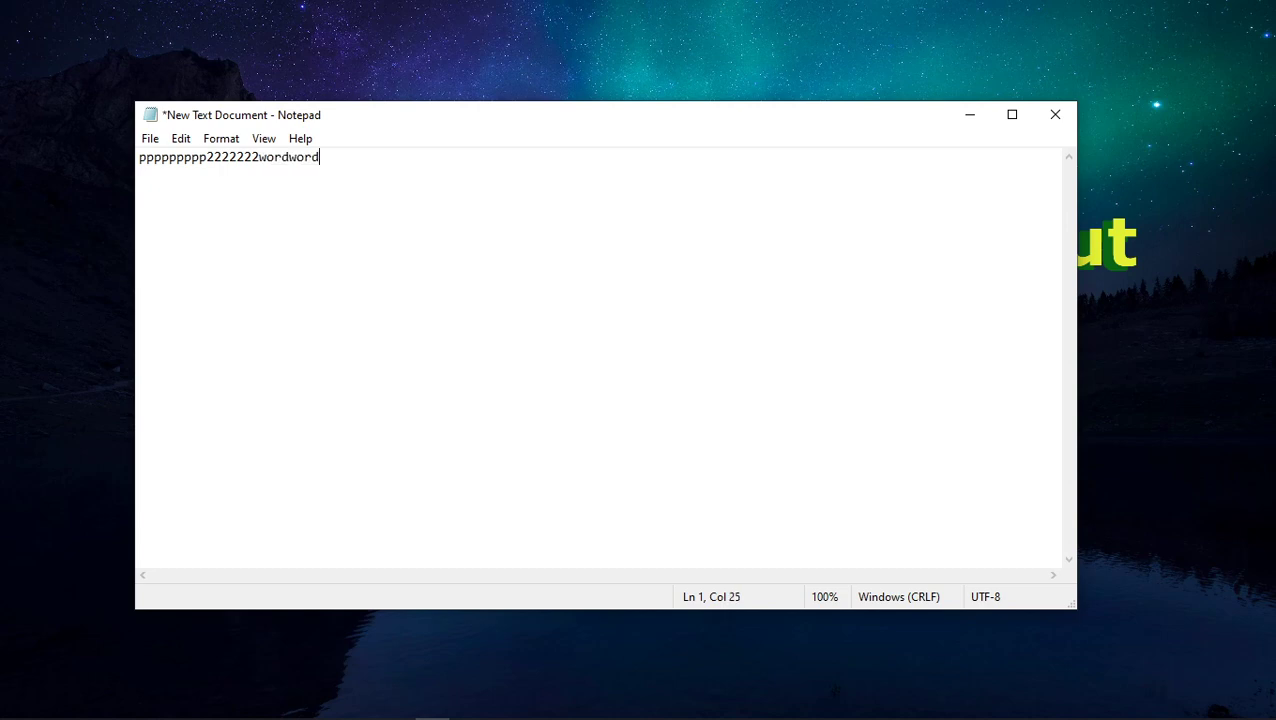